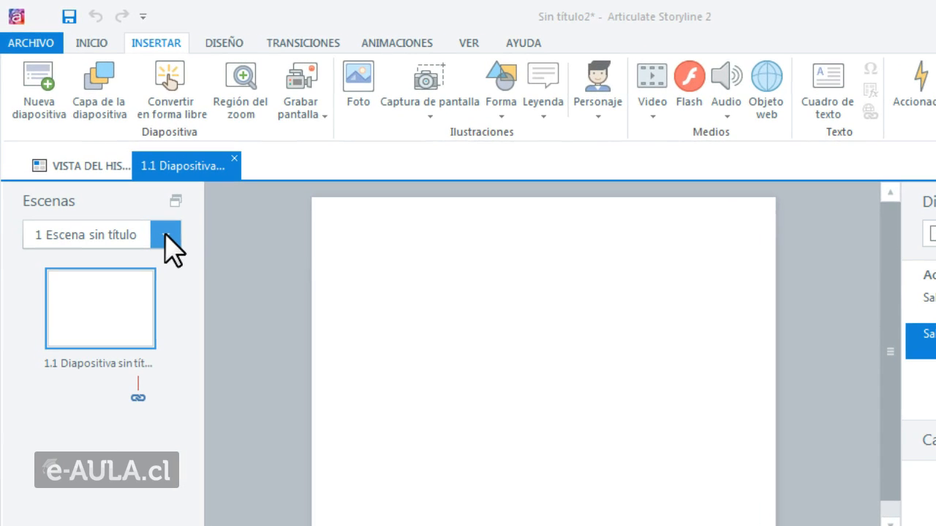
Switch the slide editor from the untitled scene to the question bank "Banco de preguntas 1".
{"action": "left_click", "coordinate": [89, 167]}
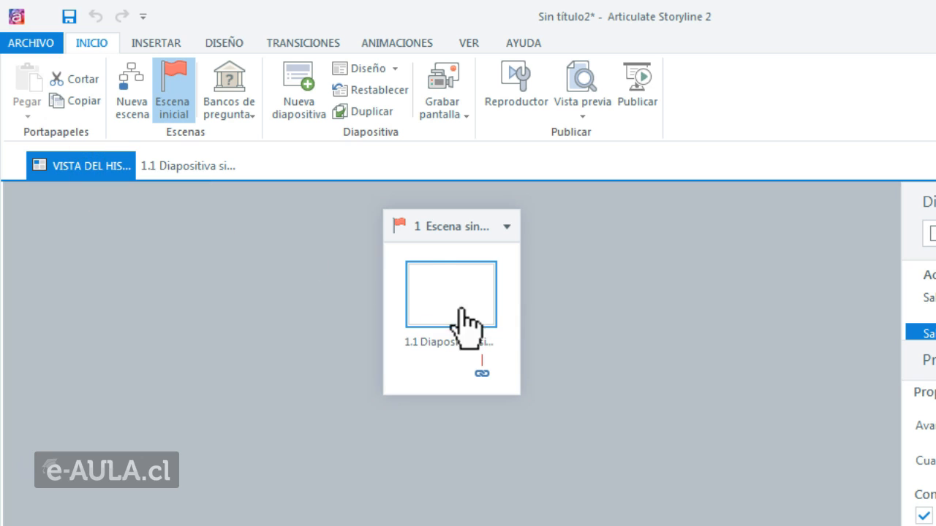
{"action": "left_click", "coordinate": [181, 168]}
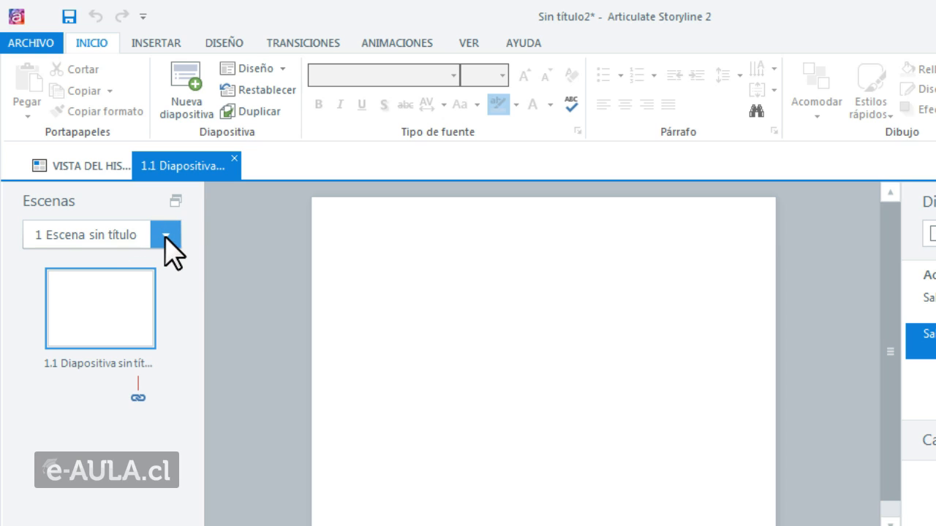
{"action": "left_click", "coordinate": [167, 235]}
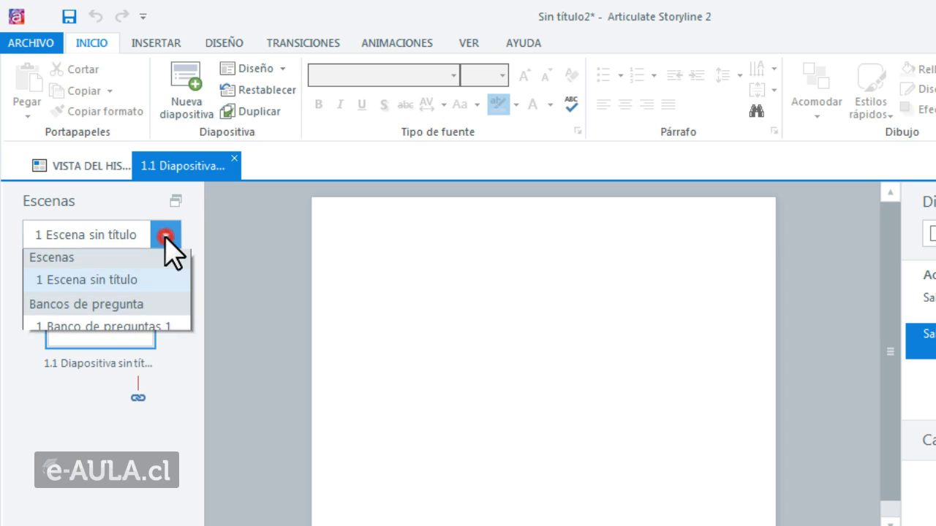
{"action": "left_click", "coordinate": [160, 336]}
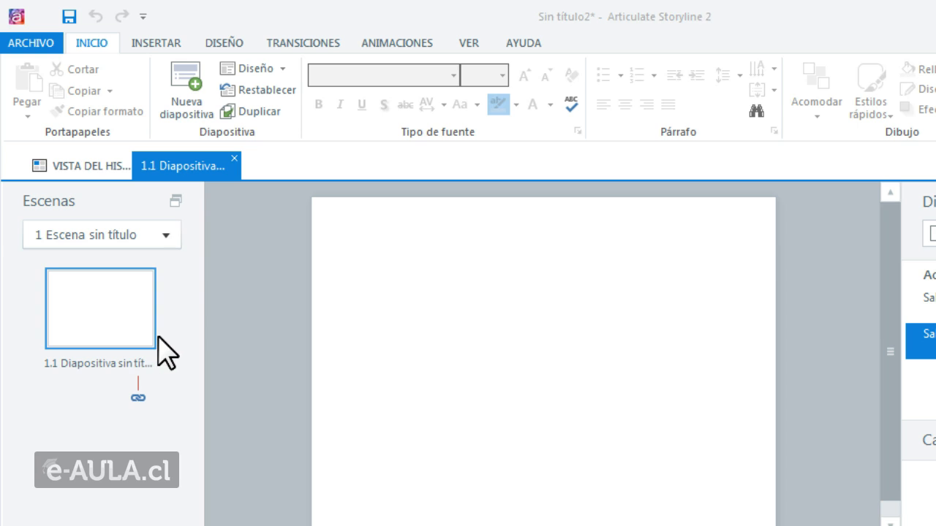
{"action": "left_click", "coordinate": [170, 236]}
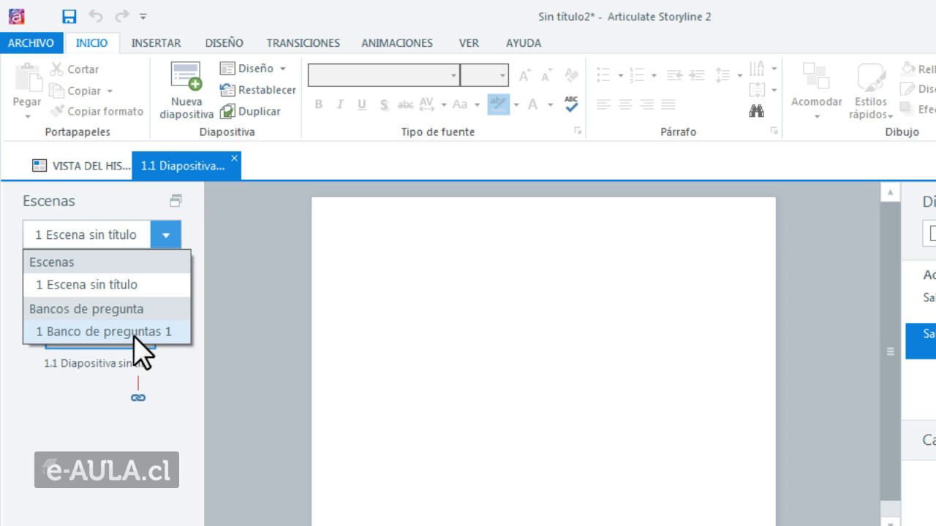
{"action": "left_click", "coordinate": [125, 338]}
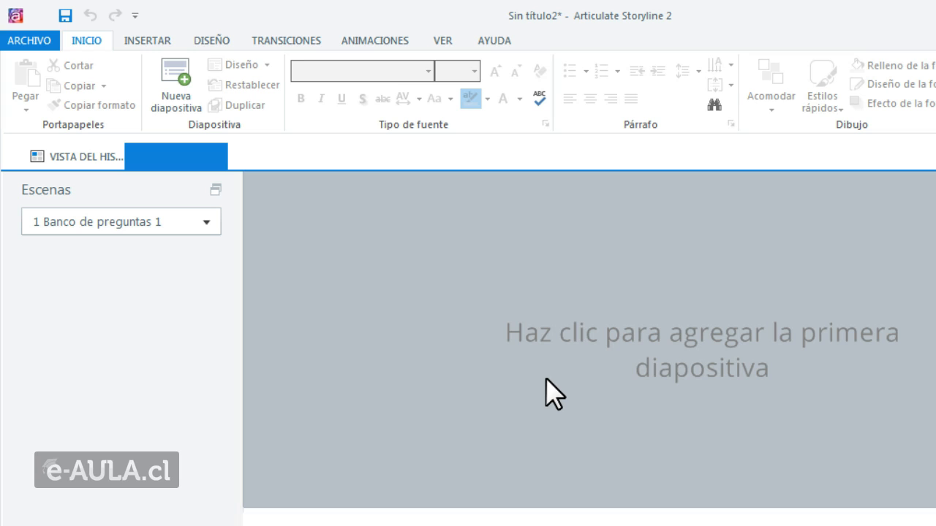
Add a graded Verdadero/Falso question as the bank's first slide, with the text "Cómo de dice uno en inglés: one".
{"action": "left_click", "coordinate": [668, 357]}
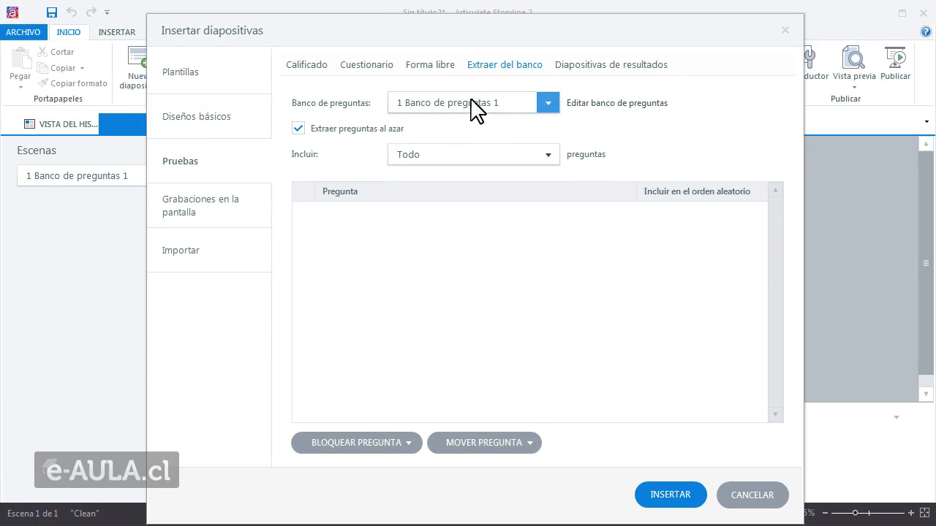
{"action": "left_click_drag", "start_coordinate": [467, 41], "coordinate": [460, 34]}
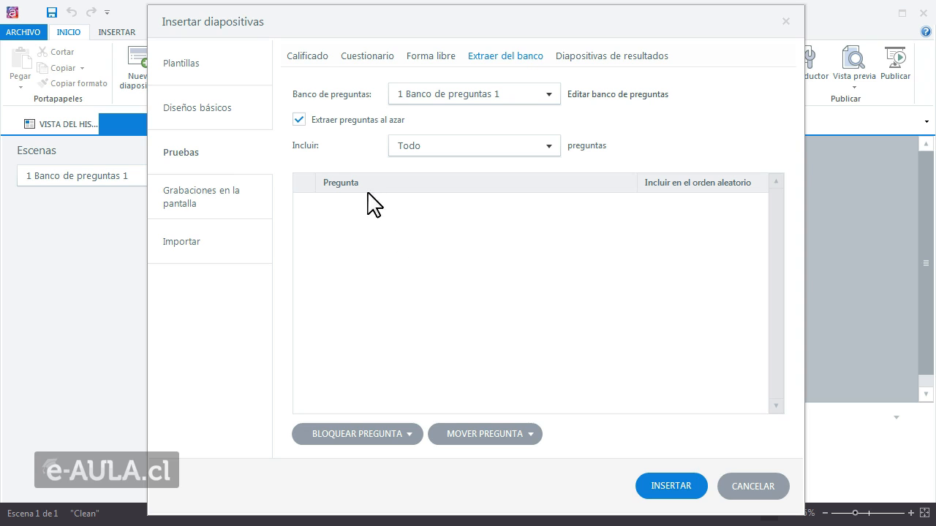
{"action": "left_click", "coordinate": [307, 57]}
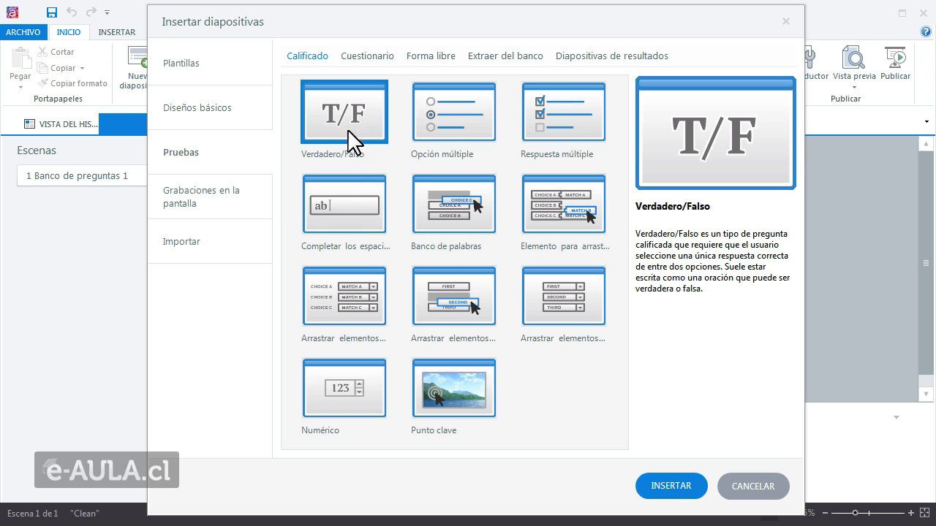
{"action": "left_click", "coordinate": [671, 486]}
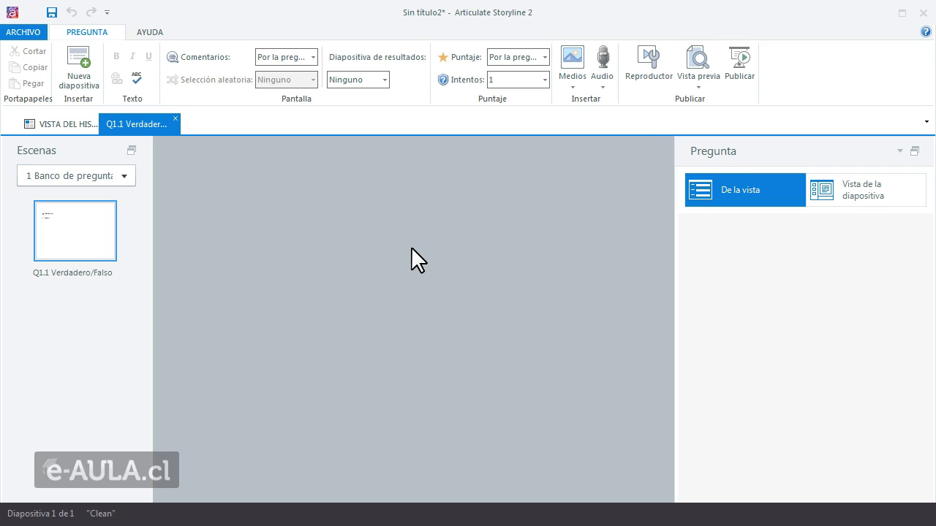
{"action": "left_click", "coordinate": [261, 180]}
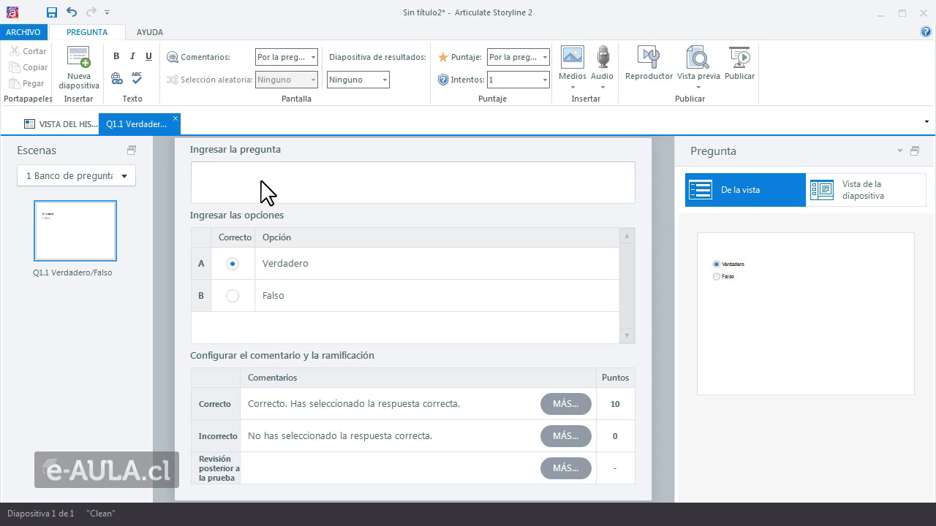
{"action": "type", "text": "Cómo de dice uno en inglés: one"}
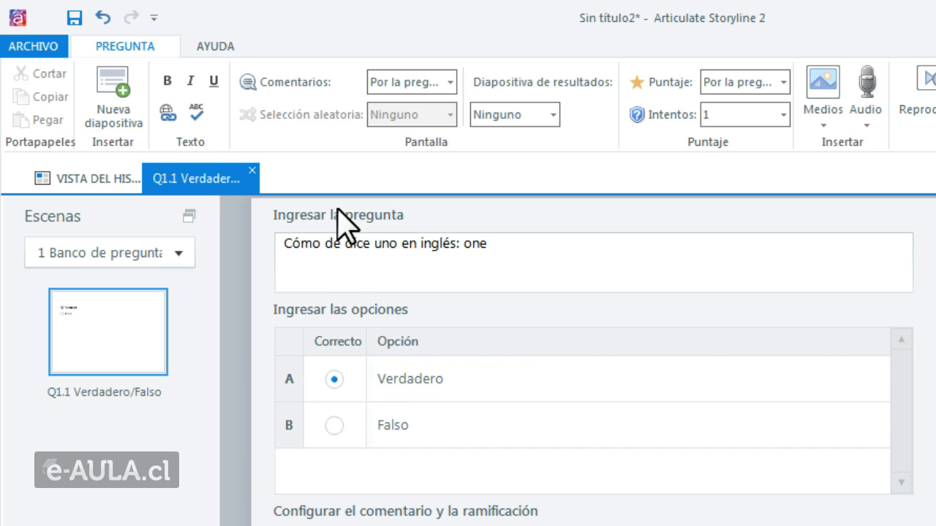
Add a second Verdadero/Falso question to the bank with the text "Cómo se dice dos en inglés: two".
{"action": "left_click", "coordinate": [117, 111]}
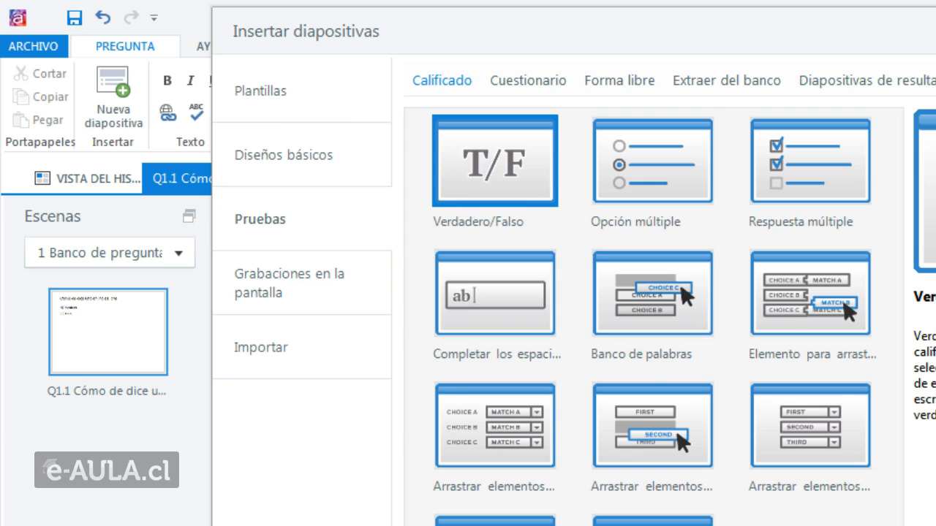
{"action": "key", "text": "Return"}
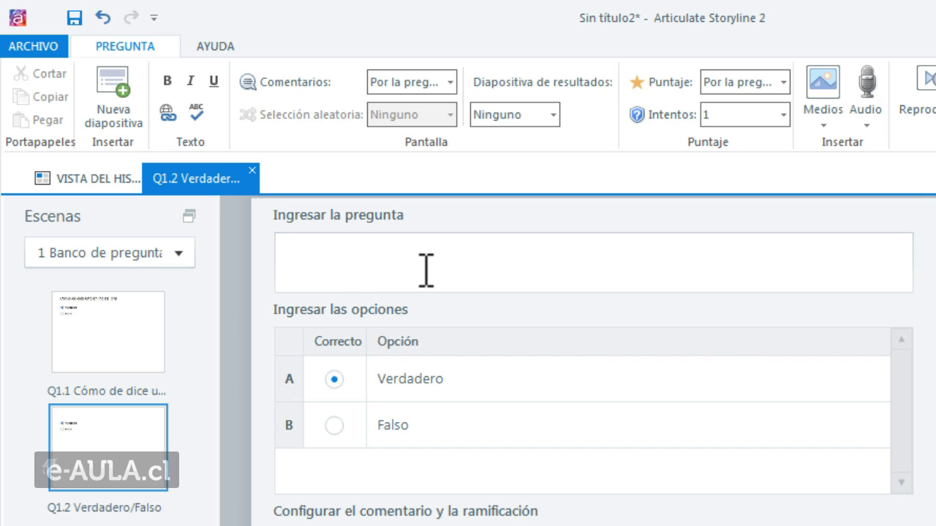
{"action": "type", "text": "Cómo se dice dos en ing"}
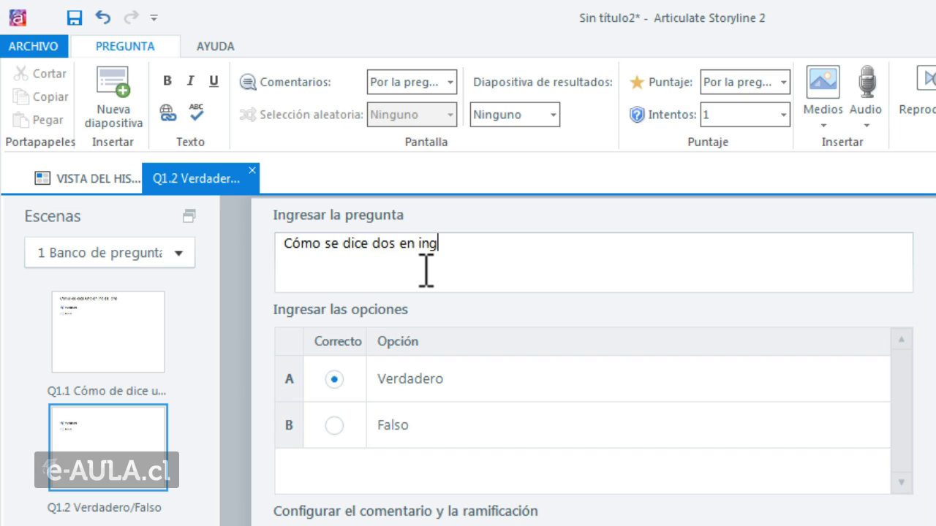
{"action": "type", "text": "lés: two"}
Add a third Verdadero/Falso question to the bank with the text "Cómo se dice tres en inglés: three".
{"action": "left_click", "coordinate": [136, 113]}
{"action": "double_click", "coordinate": [499, 152]}
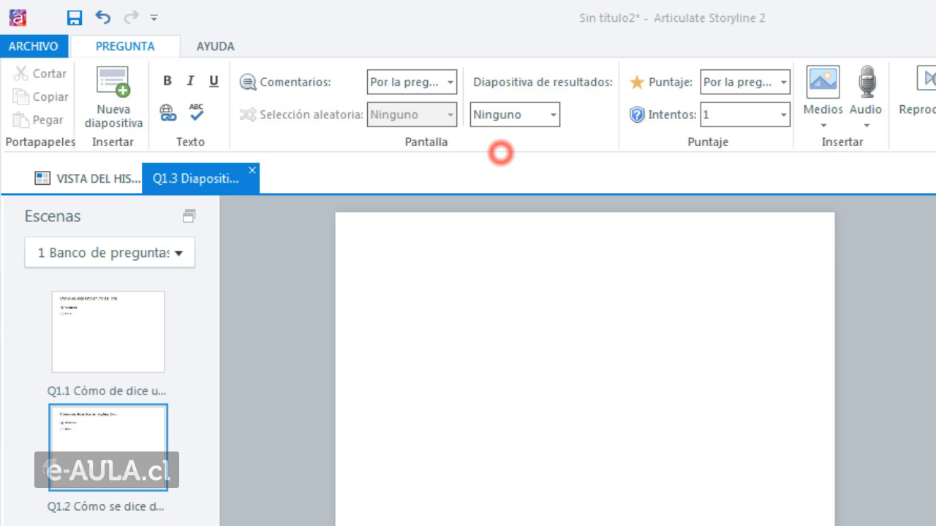
{"action": "type", "text": "Cóm"}
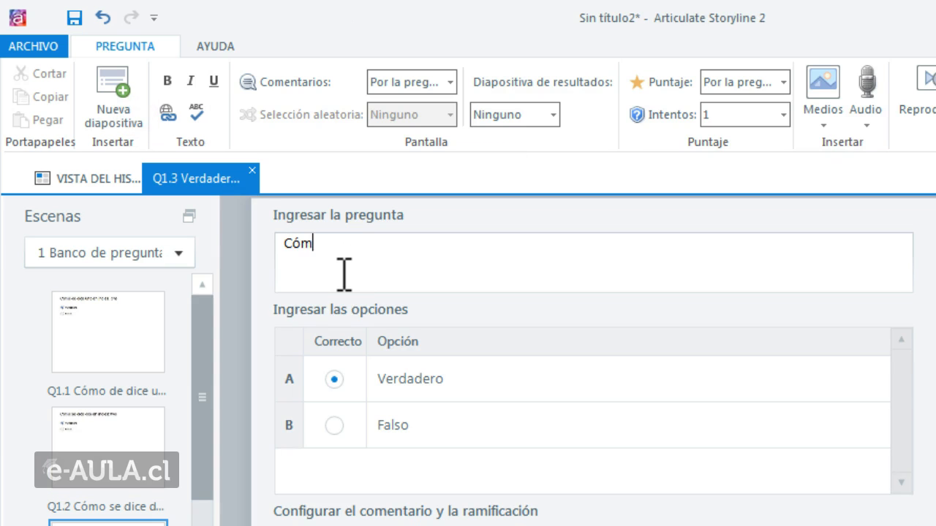
{"action": "type", "text": "o se dice tres en inglés: three"}
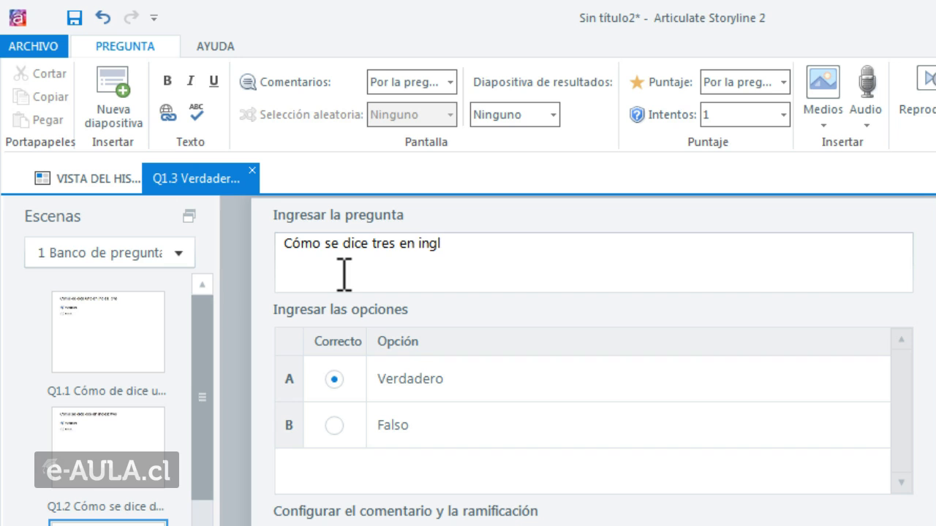
Add a fourth Verdadero/Falso question to the bank with the text "Cómo se dice cuatro en inglés: four".
{"action": "left_click", "coordinate": [117, 106]}
{"action": "double_click", "coordinate": [515, 201]}
{"action": "type", "text": "C"}
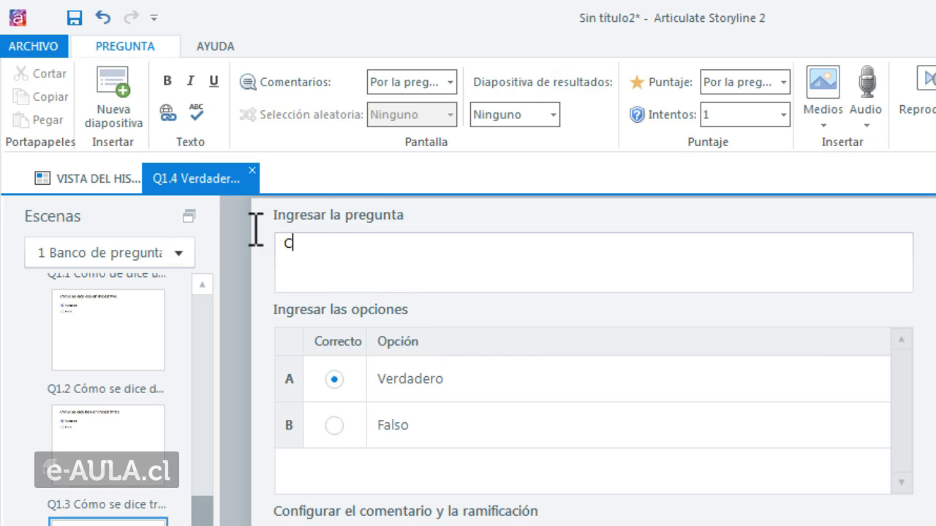
{"action": "type", "text": "ómo se dice cuatro en inglés: four"}
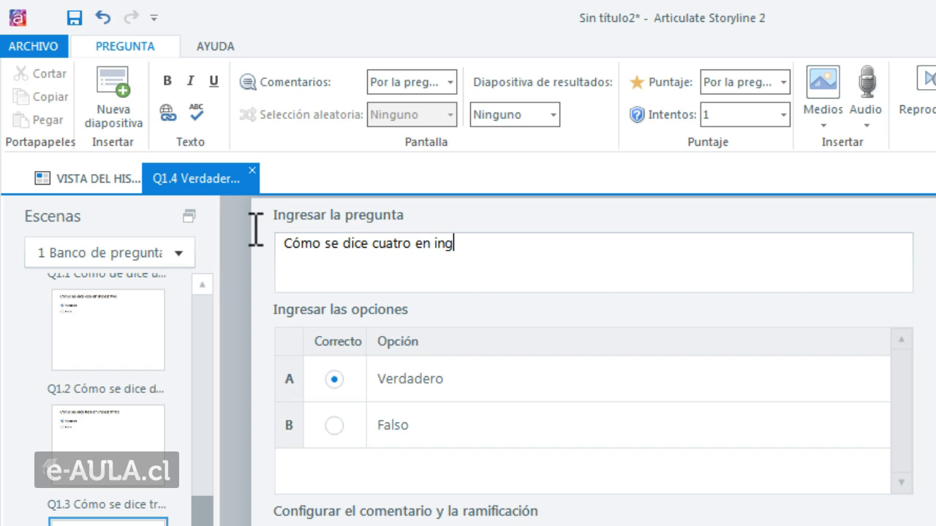
Add a fifth Verdadero/Falso question to the bank with the text "Cómo se dice cinco en inglés: five".
{"action": "left_click", "coordinate": [114, 98]}
{"action": "double_click", "coordinate": [505, 176]}
{"action": "type", "text": "Cómo se dice cinco en inglés: five"}
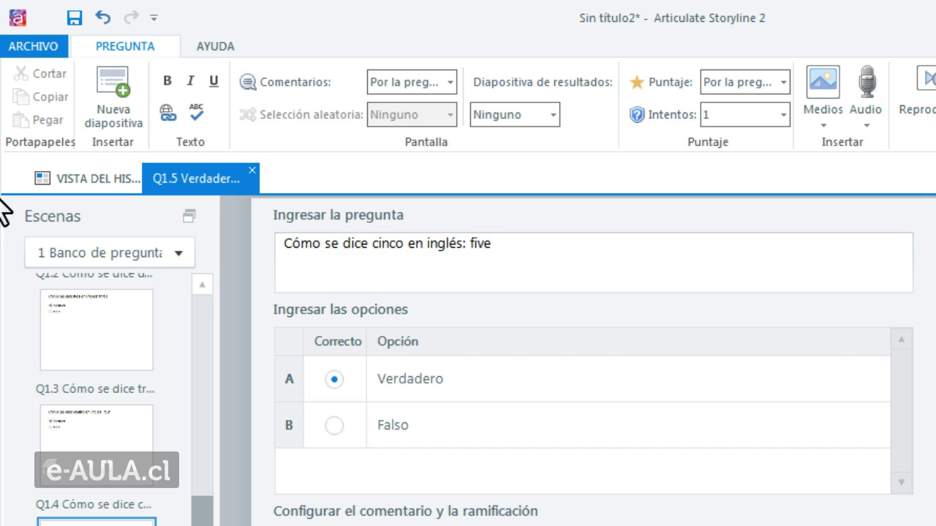
Add a sixth Verdadero/Falso question to the bank with the text "Cómo se dice seis en inglés: six".
{"action": "left_click", "coordinate": [114, 99]}
{"action": "double_click", "coordinate": [505, 168]}
{"action": "type", "text": "Cómo se dice si"}
{"action": "type", "text": "is eb"}
{"action": "type", "text": " inglés"}
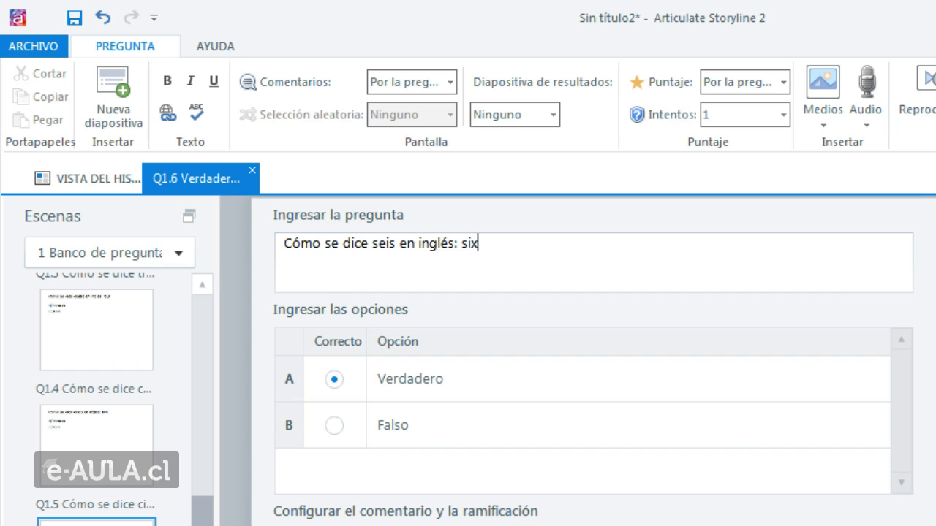
Review the question slides in the bank one after another, checking each question's text and answer options.
{"action": "left_click_drag", "start_coordinate": [205, 524], "coordinate": [222, 362]}
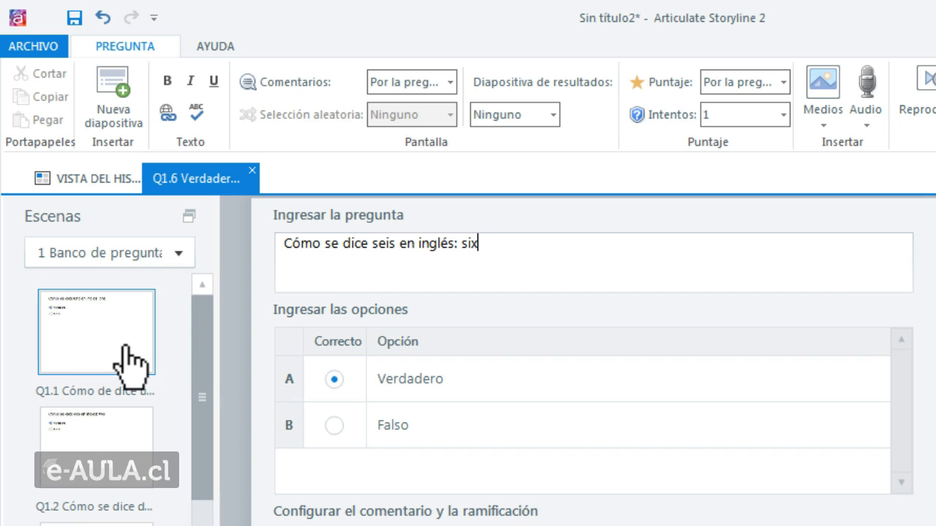
{"action": "left_click", "coordinate": [125, 344]}
{"action": "left_click", "coordinate": [100, 454]}
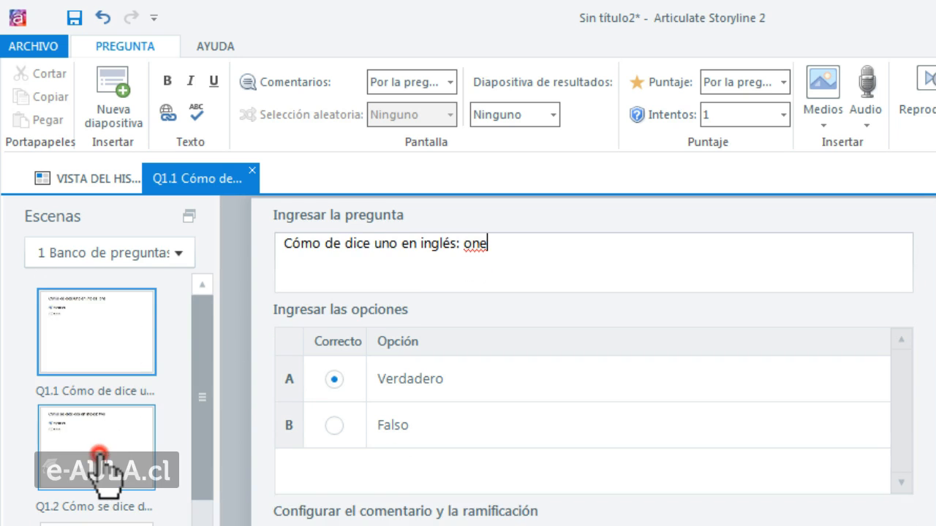
{"action": "left_click", "coordinate": [97, 524]}
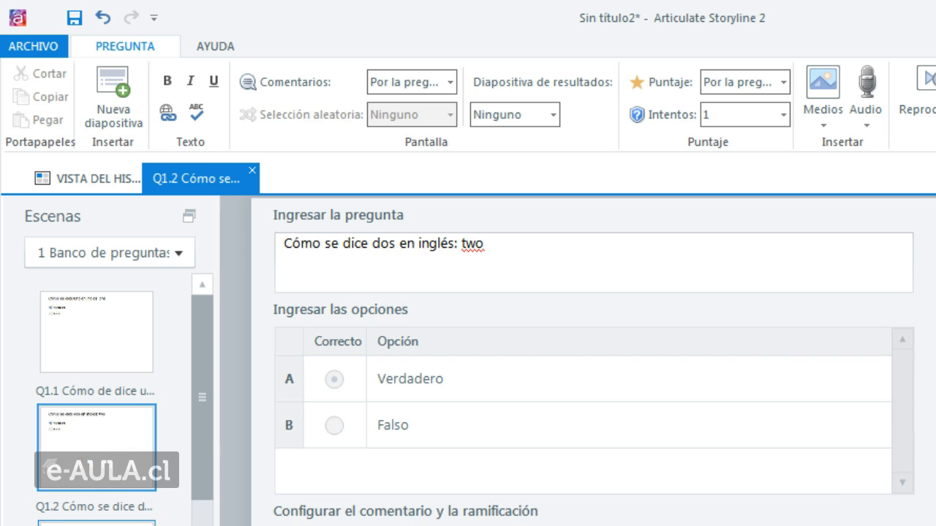
{"action": "left_click_drag", "start_coordinate": [206, 434], "coordinate": [206, 525]}
{"action": "left_click", "coordinate": [109, 502]}
{"action": "left_click", "coordinate": [97, 525]}
{"action": "left_click_drag", "start_coordinate": [214, 491], "coordinate": [202, 489]}
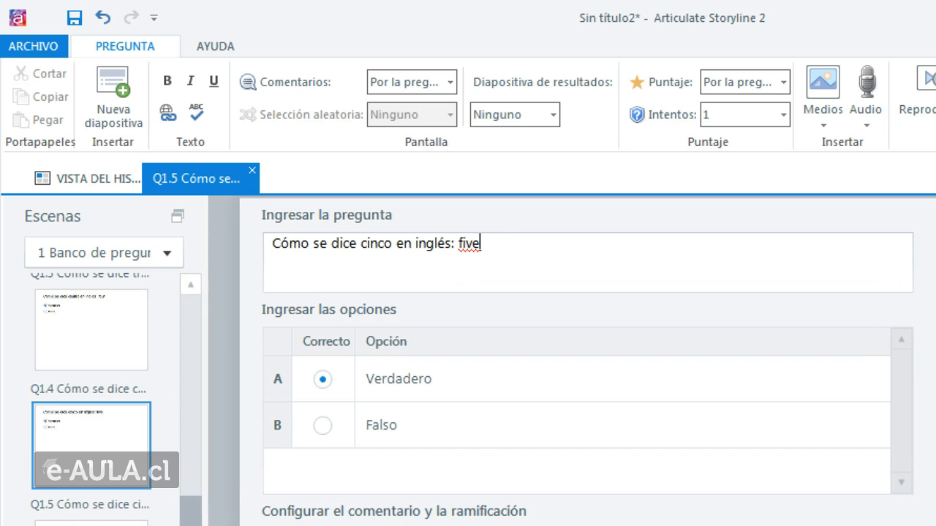
{"action": "left_click", "coordinate": [97, 523]}
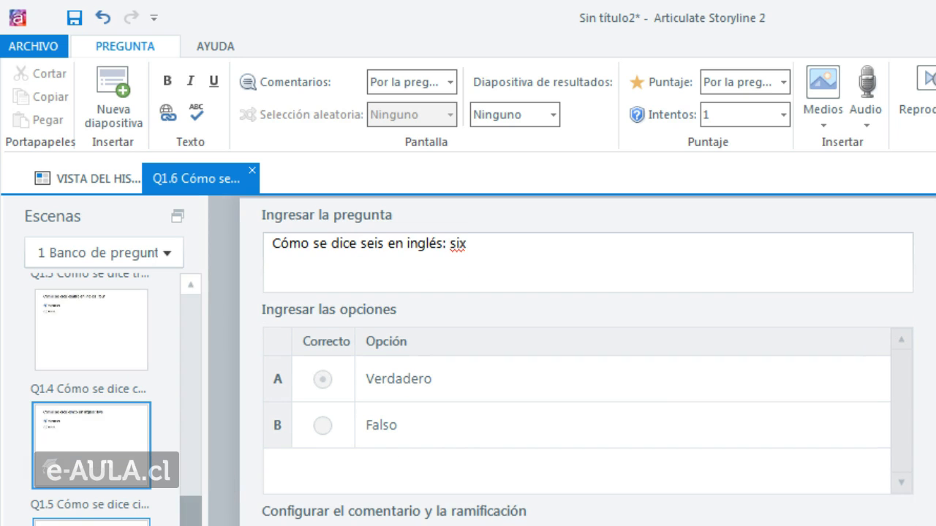
{"action": "left_click_drag", "start_coordinate": [194, 511], "coordinate": [218, 383]}
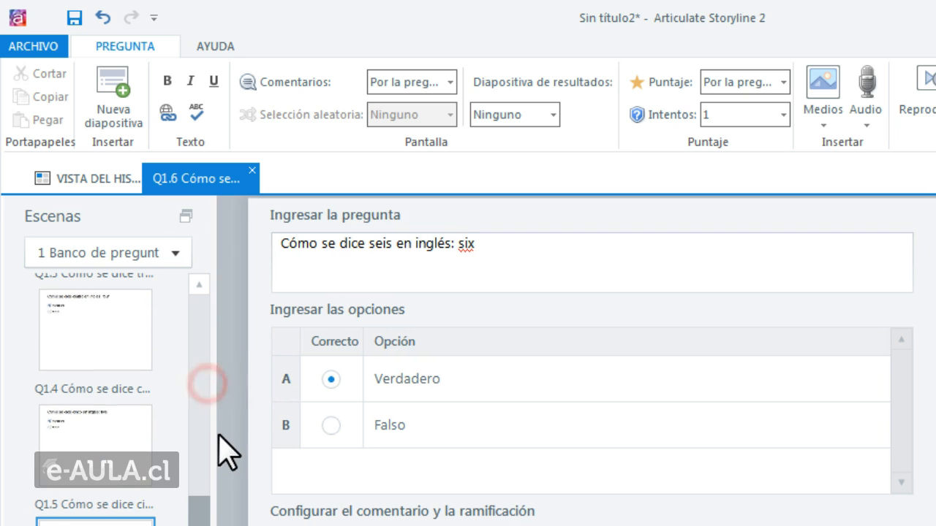
{"action": "left_click", "coordinate": [97, 321]}
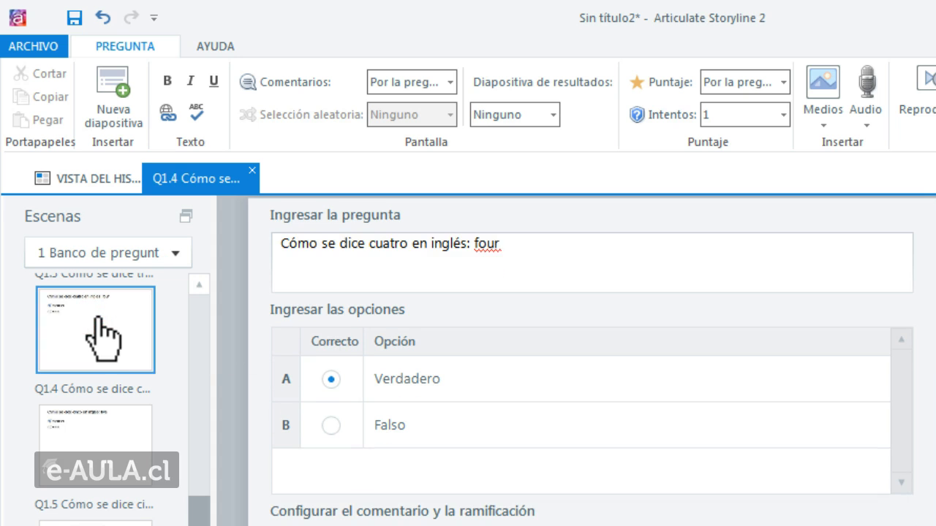
Preview the project from the story view to check whether the bank questions play, and close the preview.
{"action": "left_click", "coordinate": [89, 180]}
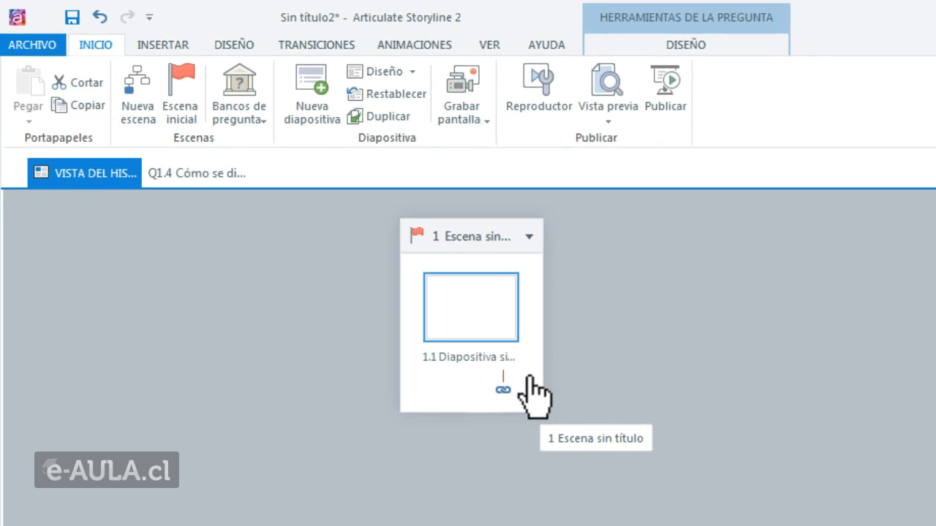
{"action": "key", "text": "F12"}
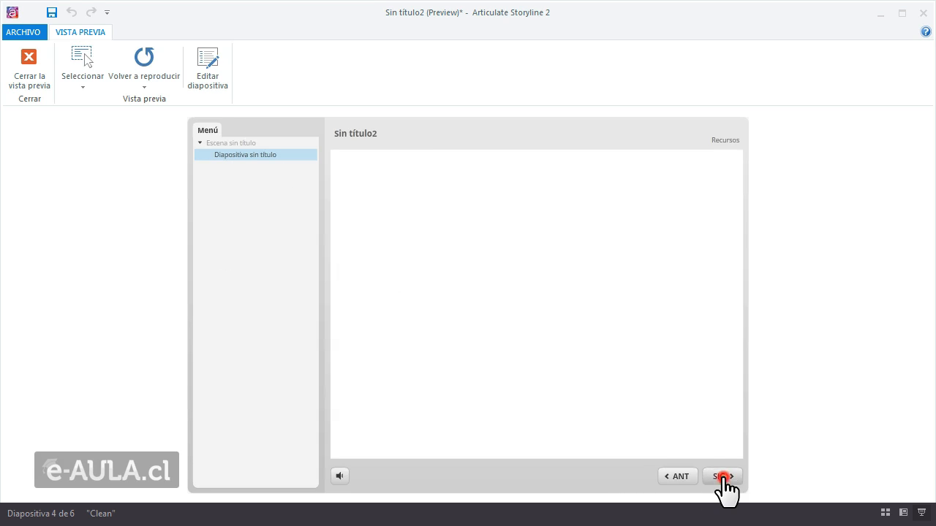
{"action": "left_click", "coordinate": [25, 57]}
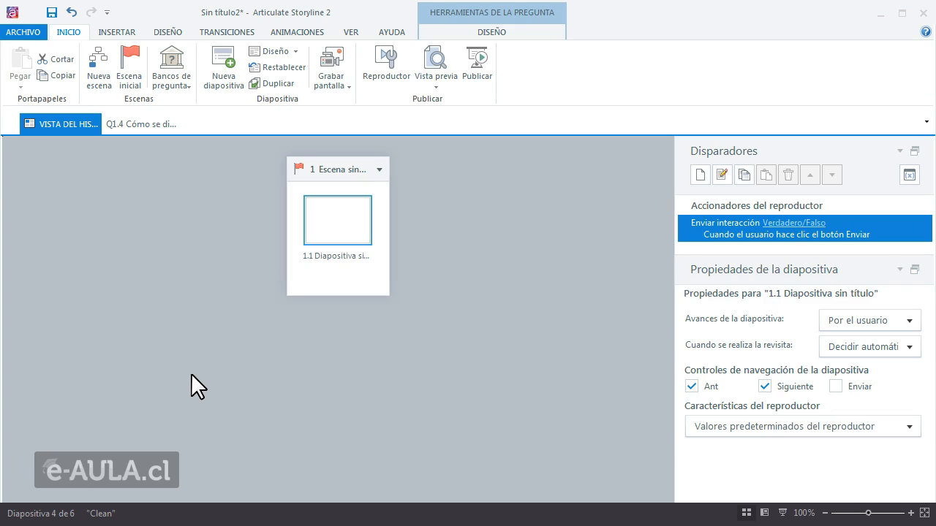
Insert a slide in "1 Escena sin título" that draws all questions at random from "Banco de preguntas 1".
{"action": "left_click", "coordinate": [136, 121]}
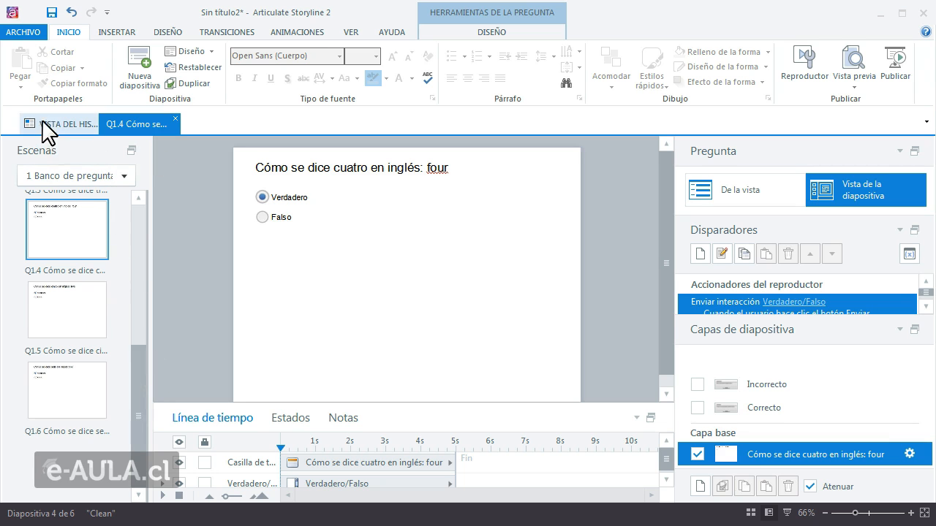
{"action": "left_click", "coordinate": [71, 186]}
{"action": "left_click", "coordinate": [66, 211]}
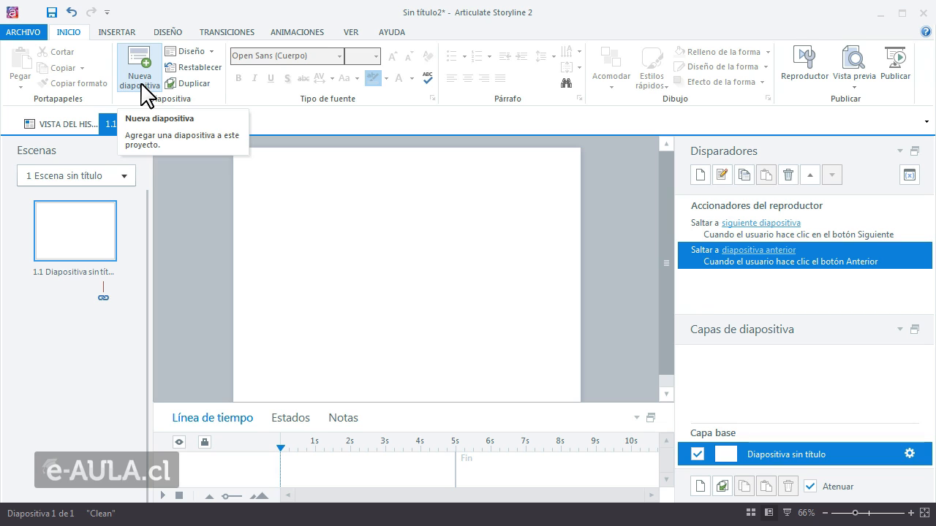
{"action": "left_click", "coordinate": [144, 86]}
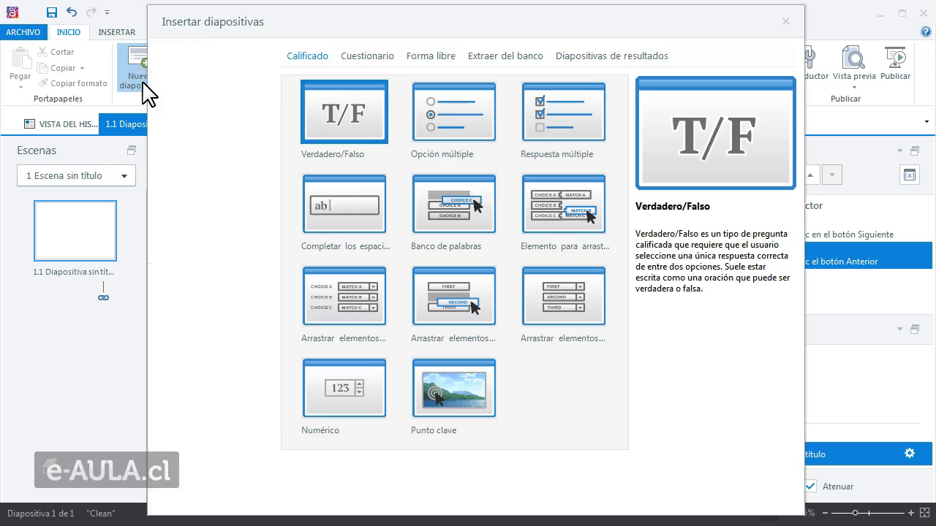
{"action": "left_click", "coordinate": [497, 64]}
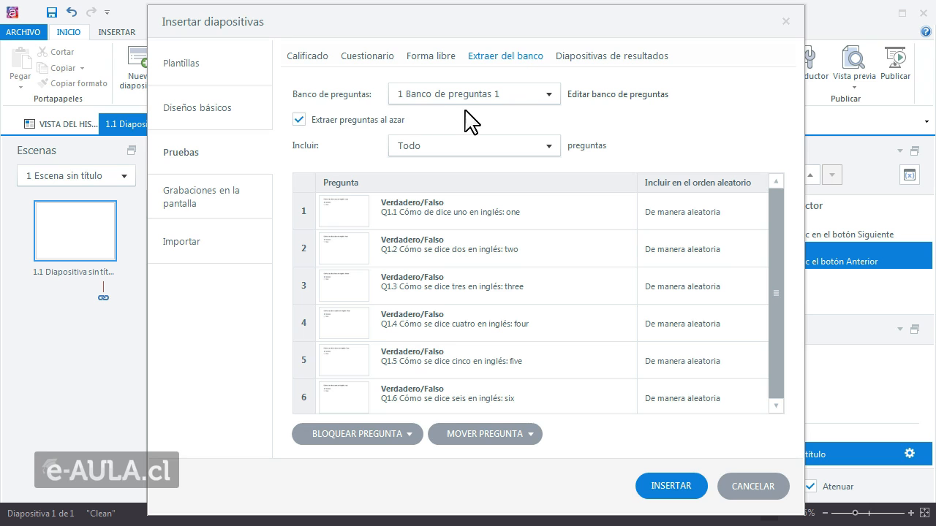
{"action": "left_click", "coordinate": [546, 98]}
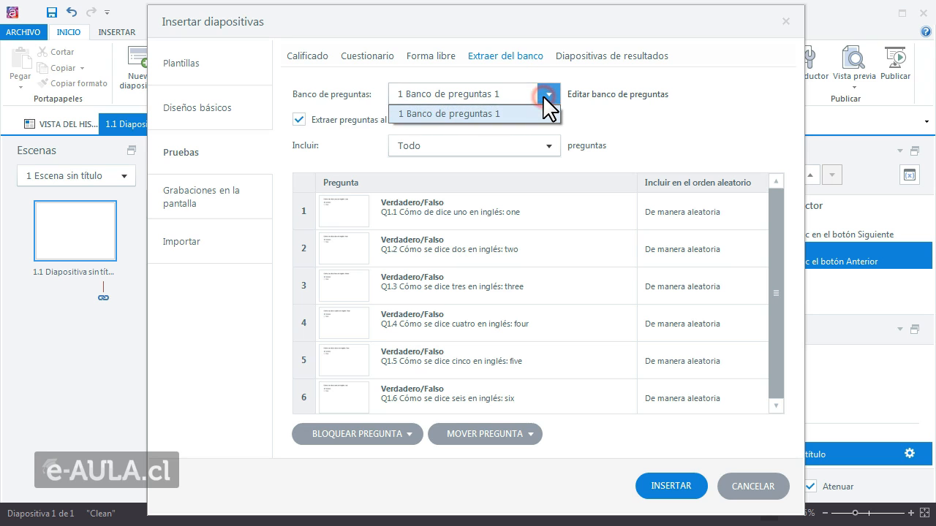
{"action": "left_click", "coordinate": [574, 119]}
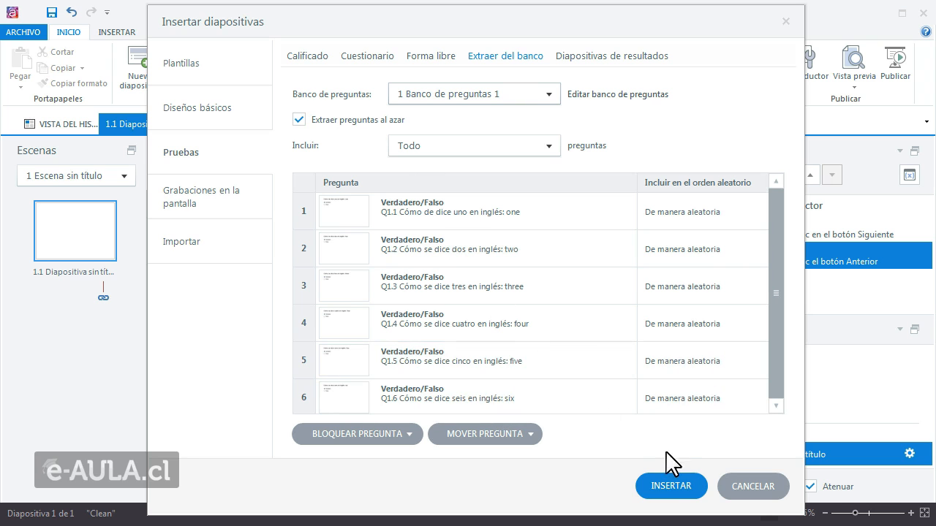
{"action": "left_click", "coordinate": [668, 488]}
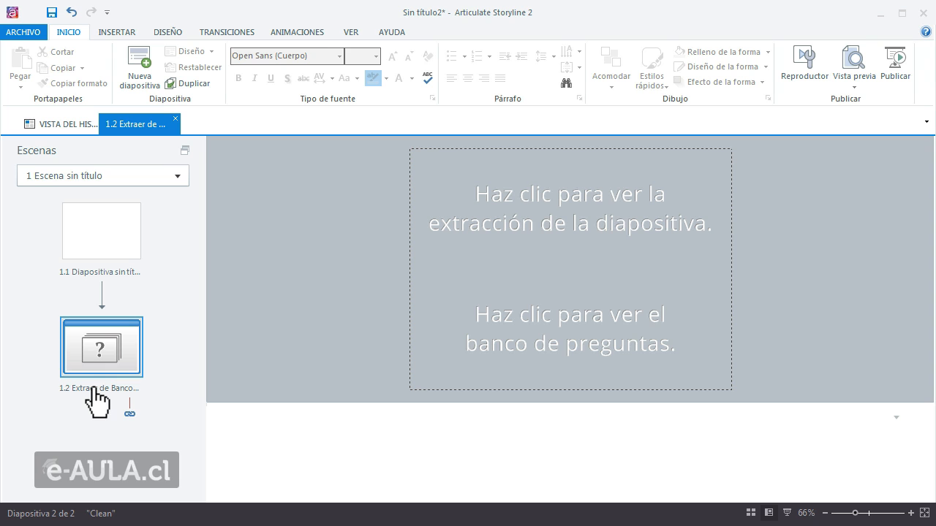
Preview the project, answer each randomly drawn question with Verdadero, submit it and continue, and close the preview after the sixth question.
{"action": "key", "text": "F12"}
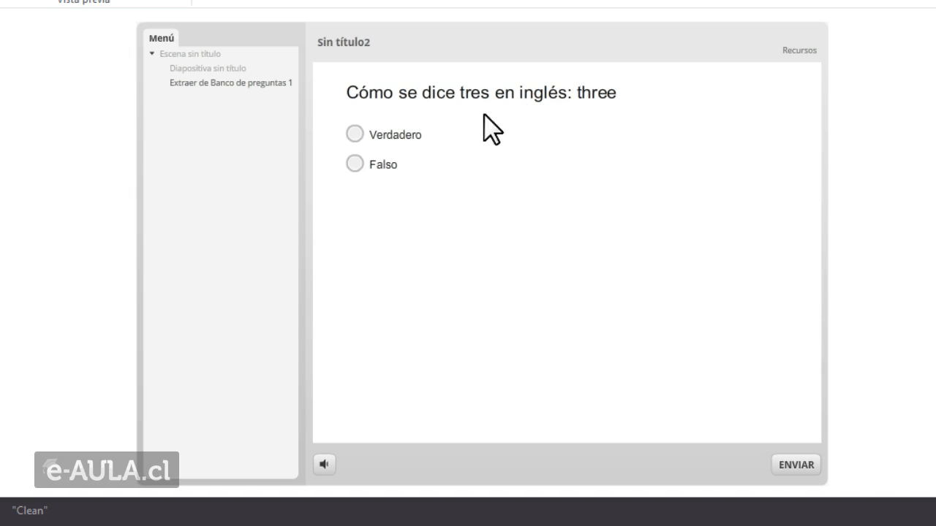
{"action": "left_click", "coordinate": [355, 134]}
{"action": "left_click", "coordinate": [791, 461]}
{"action": "left_click", "coordinate": [561, 299]}
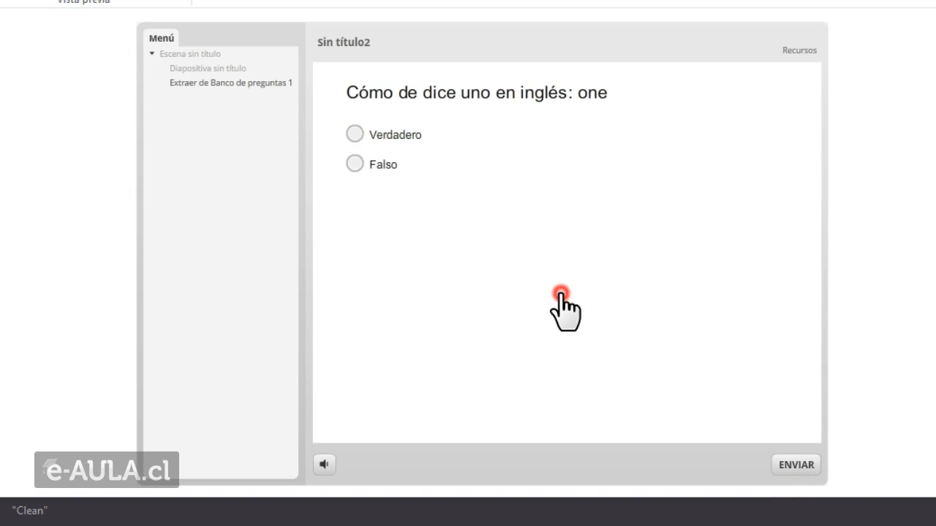
{"action": "left_click", "coordinate": [355, 134]}
{"action": "left_click", "coordinate": [797, 464]}
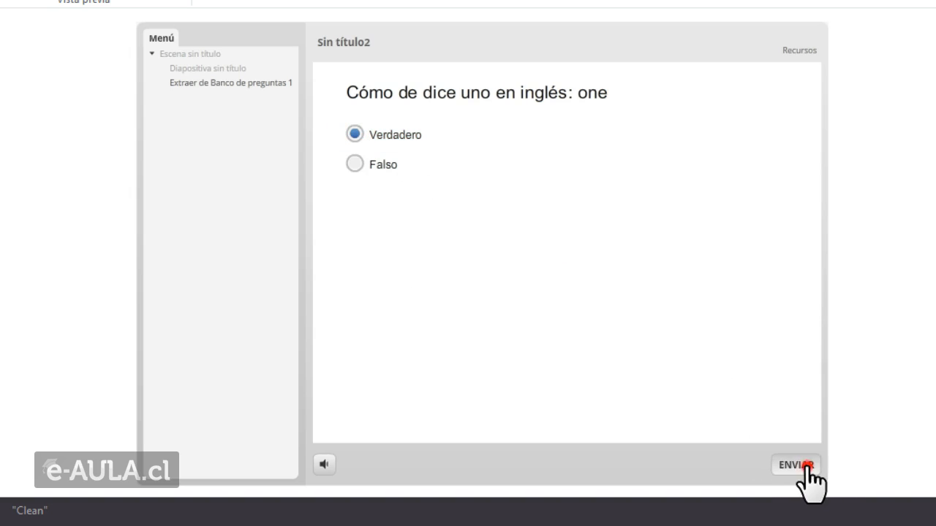
{"action": "left_click", "coordinate": [563, 299]}
{"action": "left_click", "coordinate": [354, 134]}
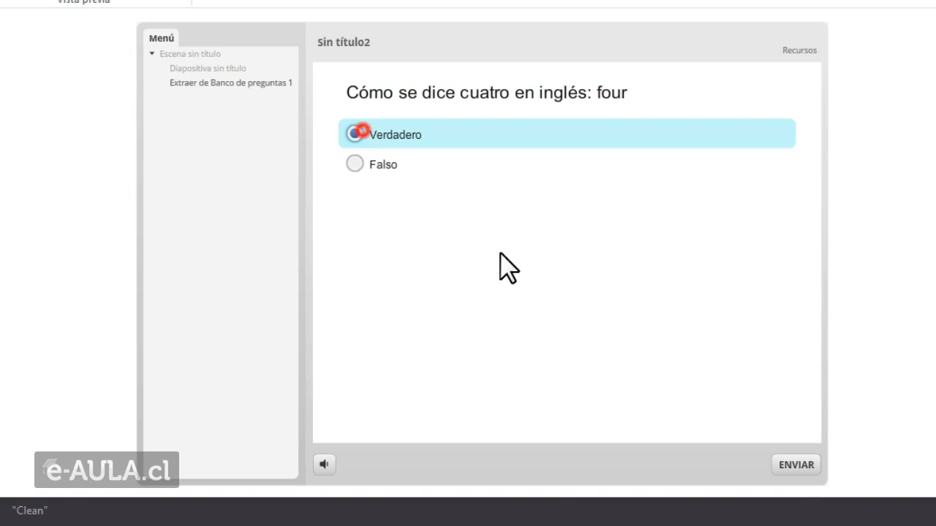
{"action": "left_click", "coordinate": [796, 465]}
{"action": "left_click", "coordinate": [569, 302]}
{"action": "left_click", "coordinate": [355, 135]}
{"action": "left_click", "coordinate": [795, 465]}
{"action": "left_click", "coordinate": [548, 300]}
{"action": "left_click", "coordinate": [354, 134]}
{"action": "left_click", "coordinate": [800, 465]}
{"action": "left_click", "coordinate": [562, 300]}
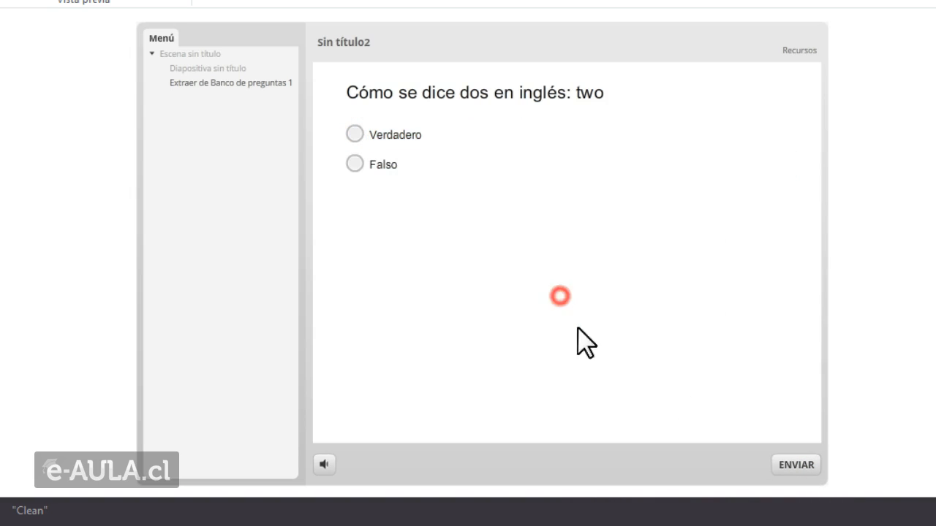
{"action": "left_click", "coordinate": [355, 134]}
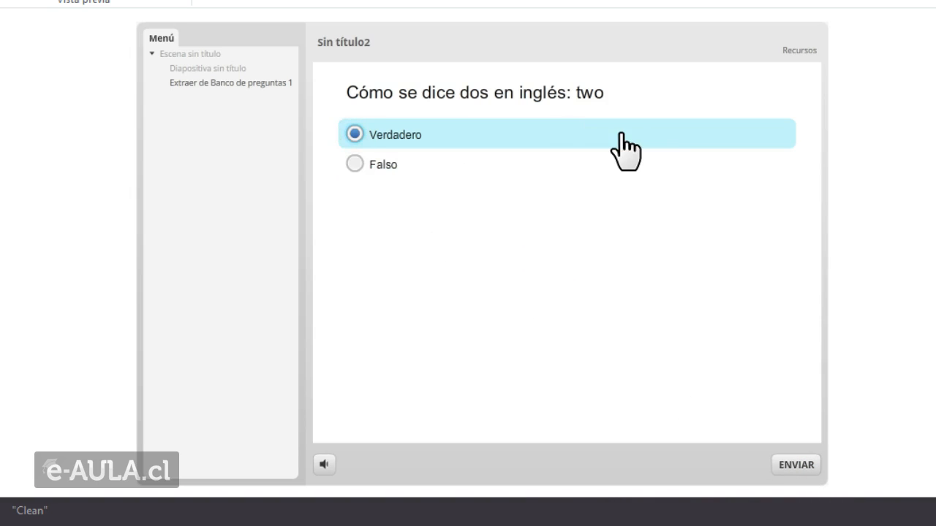
{"action": "left_click", "coordinate": [795, 465]}
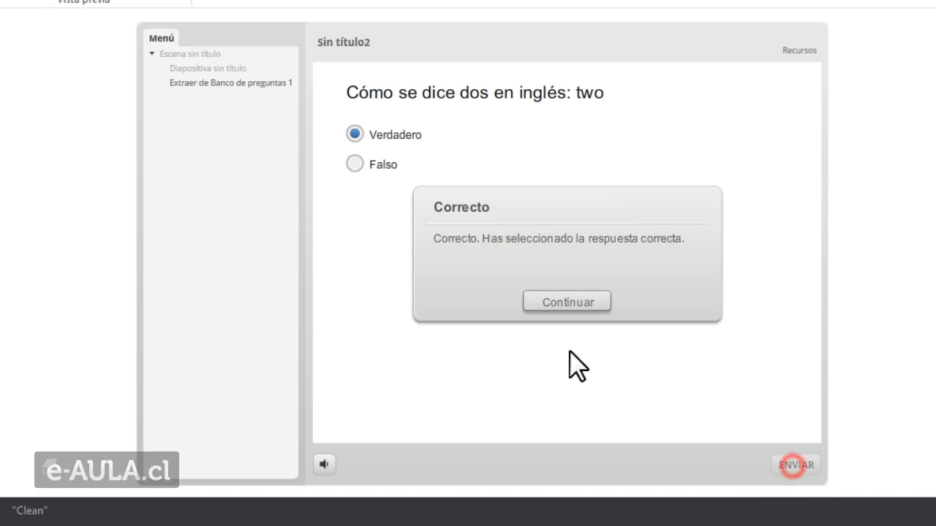
{"action": "left_click", "coordinate": [562, 301]}
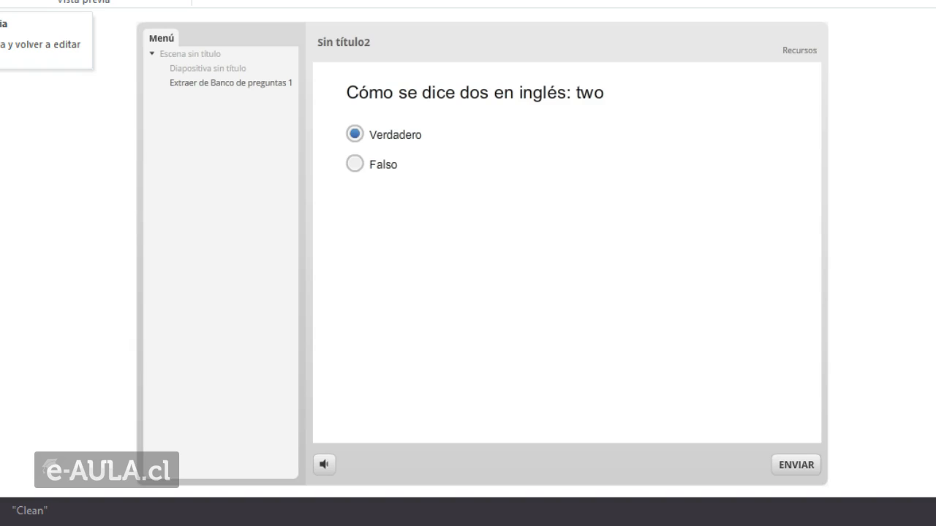
{"action": "left_click", "coordinate": [11, 44]}
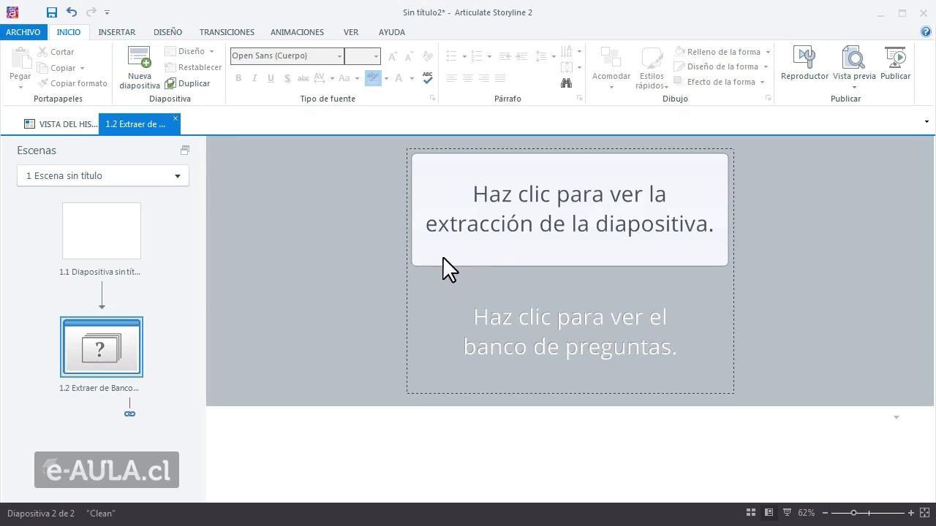
Open the question bank and rename it "Banco de preguntas" in the question bank manager.
{"action": "left_click", "coordinate": [553, 340]}
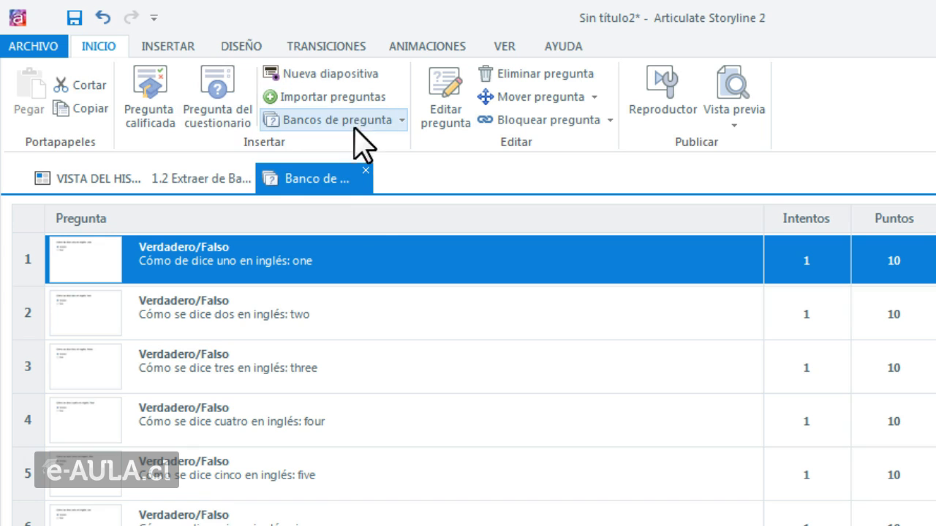
{"action": "left_click", "coordinate": [401, 120]}
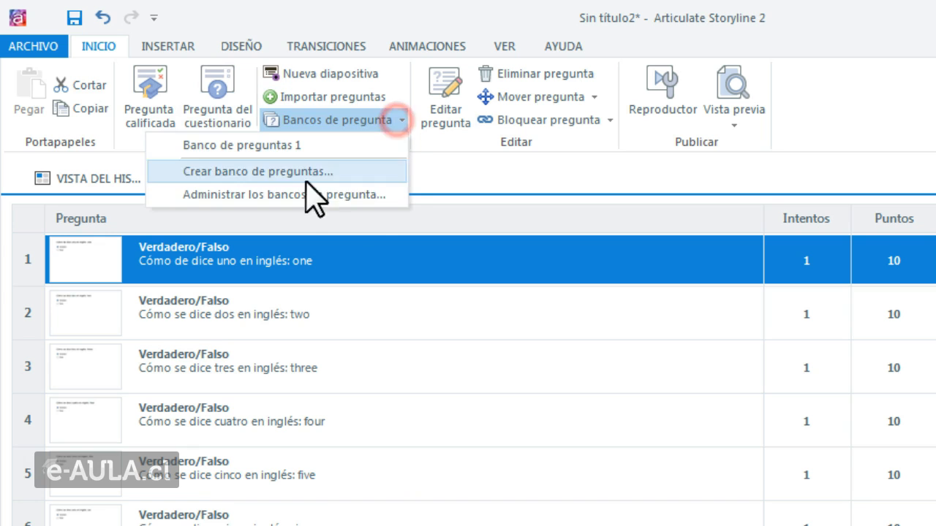
{"action": "left_click", "coordinate": [269, 196]}
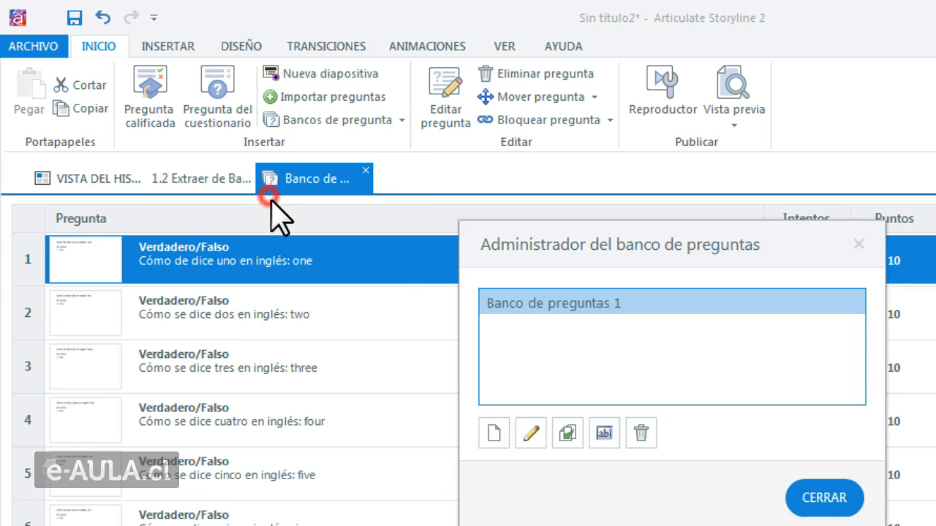
{"action": "left_click", "coordinate": [582, 304]}
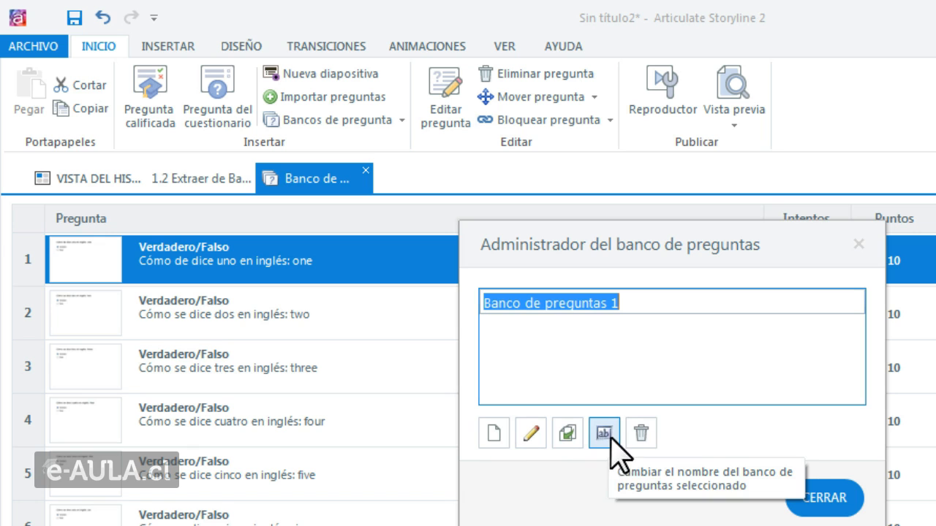
{"action": "left_click", "coordinate": [647, 305]}
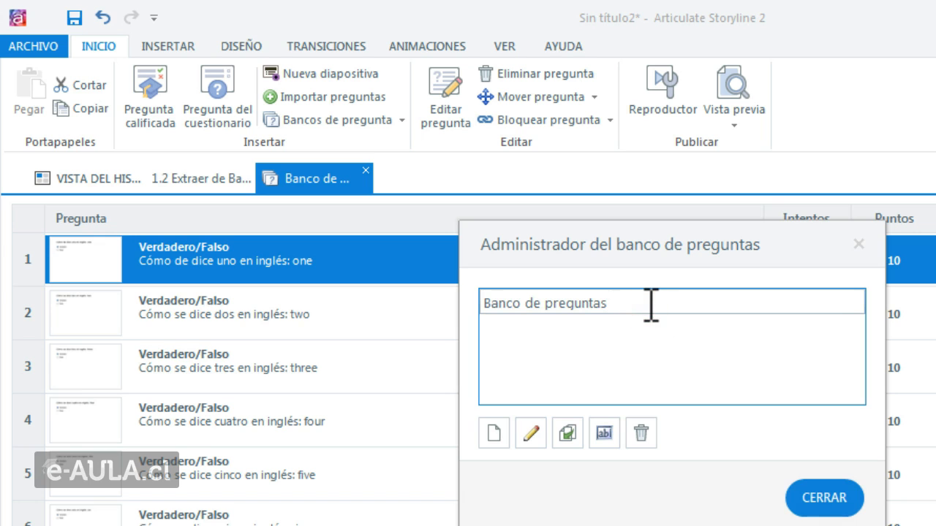
{"action": "left_click", "coordinate": [826, 503]}
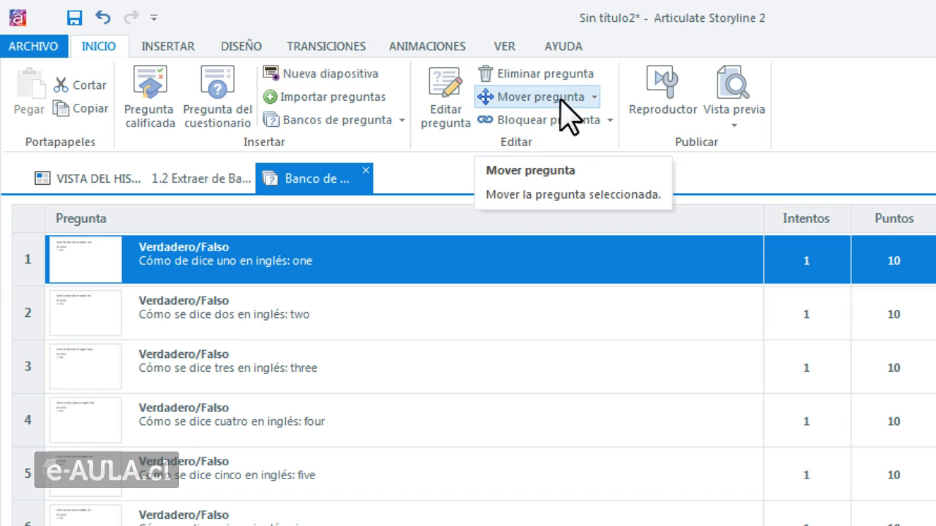
{"action": "left_click", "coordinate": [592, 99]}
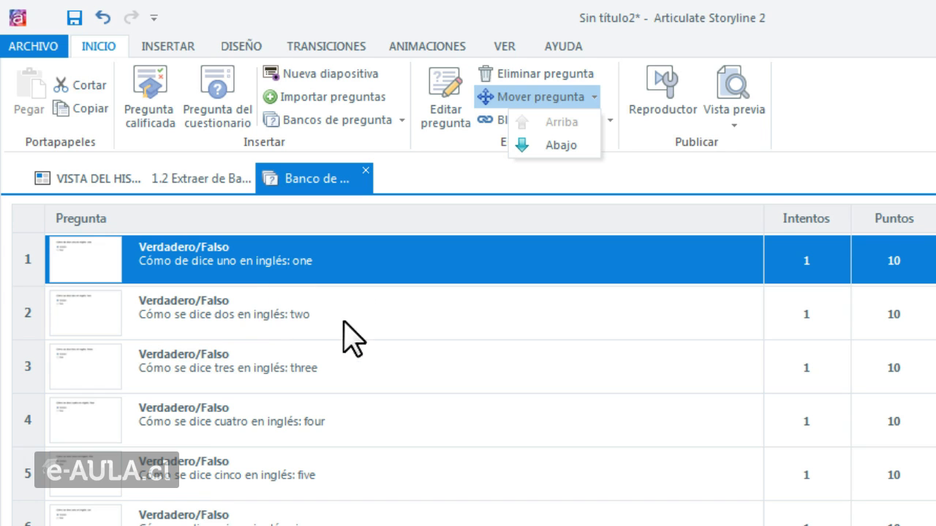
{"action": "left_click", "coordinate": [591, 178]}
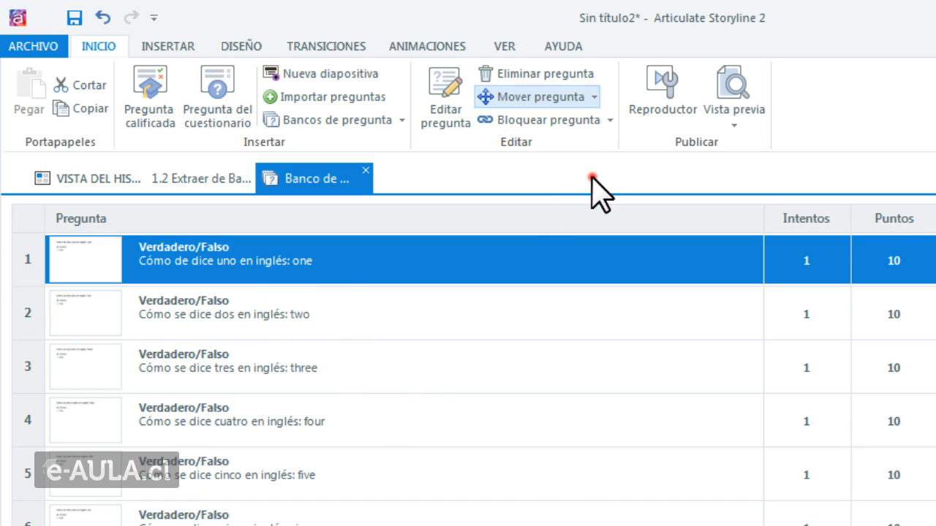
{"action": "left_click", "coordinate": [604, 118]}
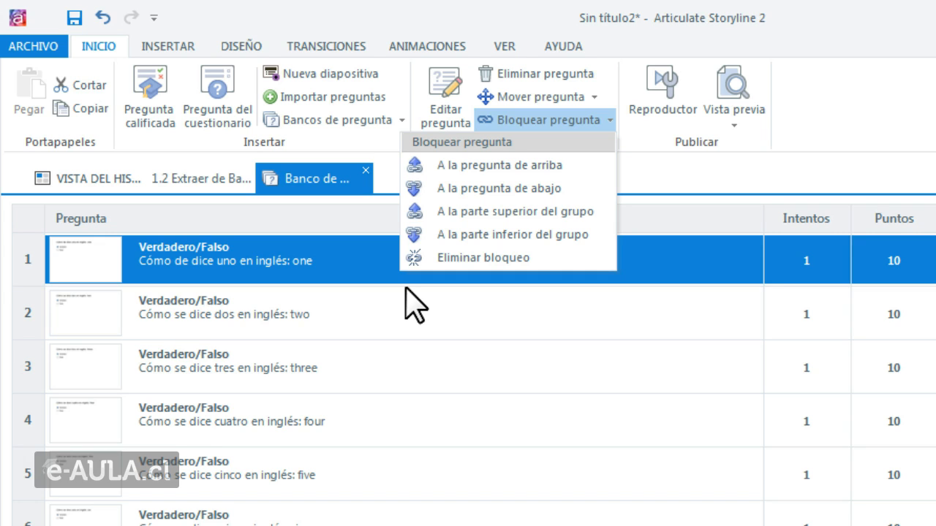
{"action": "left_click", "coordinate": [330, 210]}
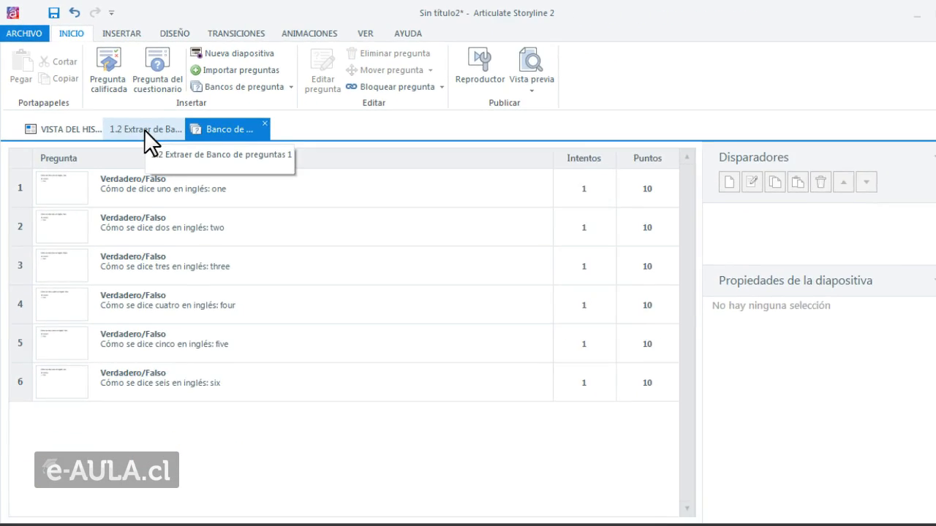
Turn off random drawing (Extraer preguntas al azar) for slide 1.2's question bank draw and save the settings.
{"action": "left_click", "coordinate": [158, 143]}
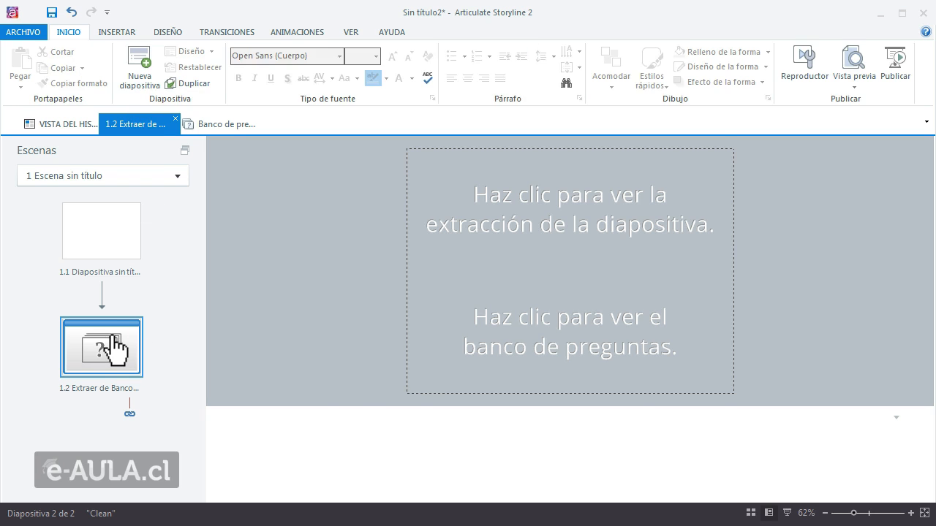
{"action": "double_click", "coordinate": [112, 334]}
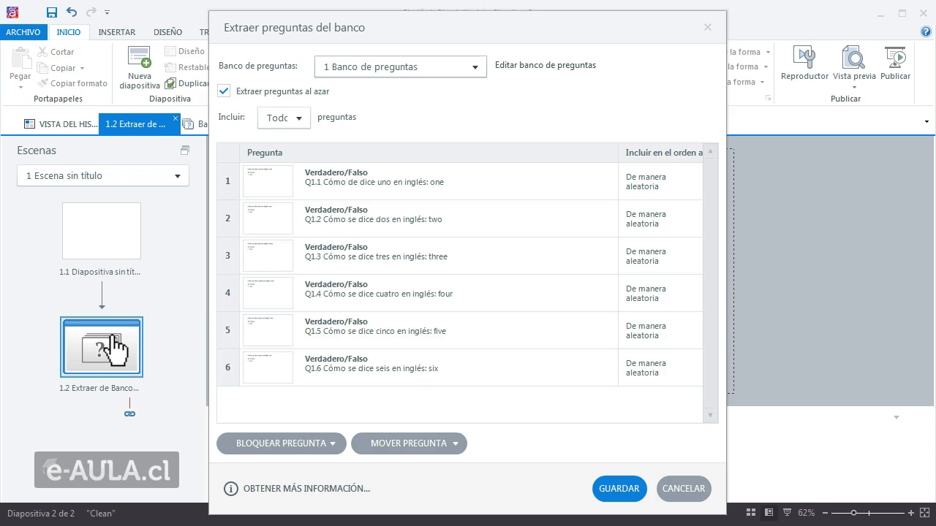
{"action": "left_click_drag", "start_coordinate": [322, 35], "coordinate": [320, 26]}
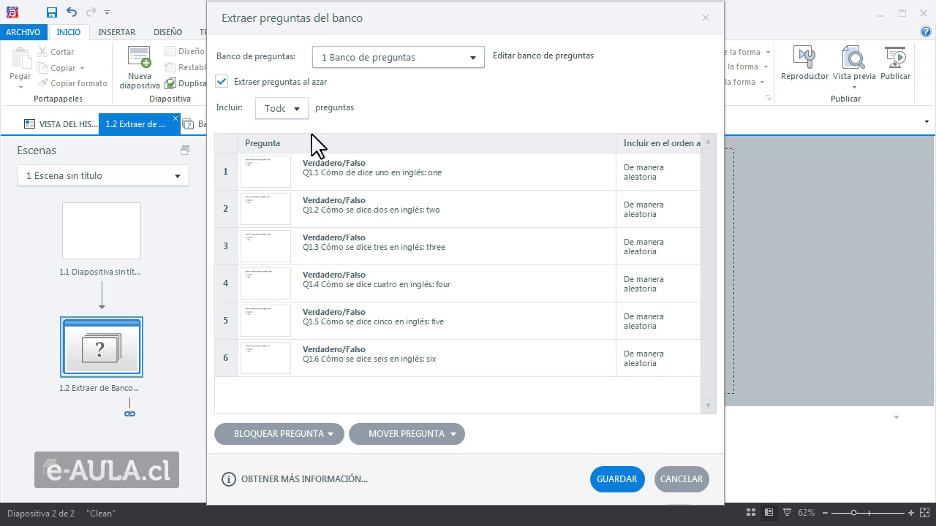
{"action": "left_click", "coordinate": [221, 81]}
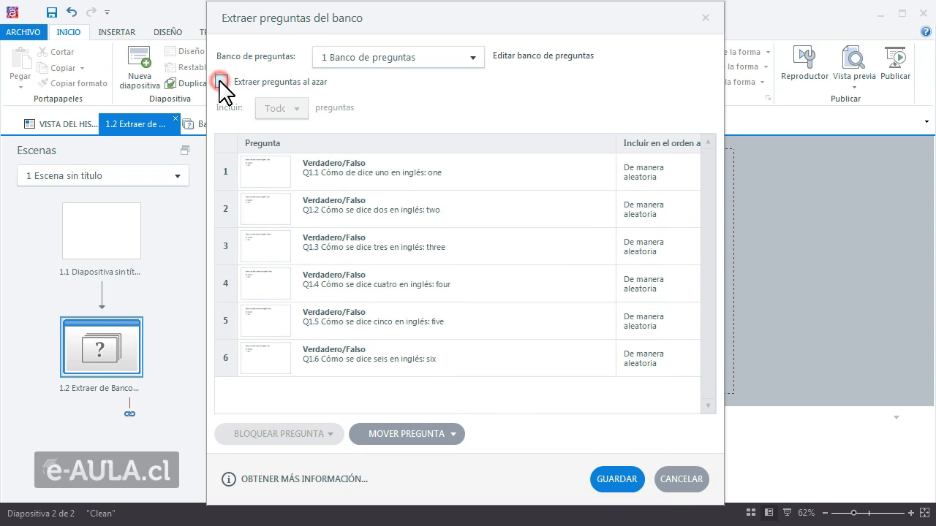
{"action": "left_click", "coordinate": [615, 482]}
Preview the project and answer the first three questions (one, two, three) with Verdadero, submitting each and continuing past its feedback.
{"action": "key", "text": "F12"}
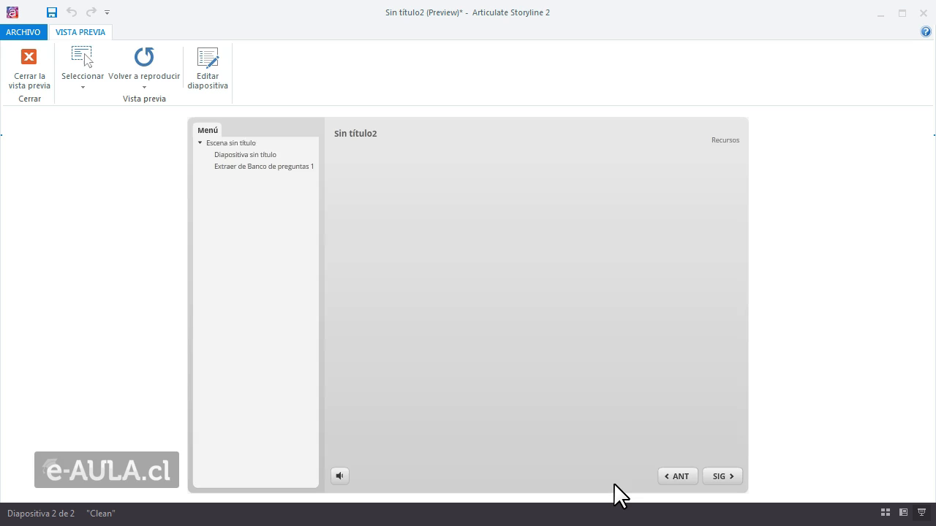
{"action": "left_click", "coordinate": [732, 477]}
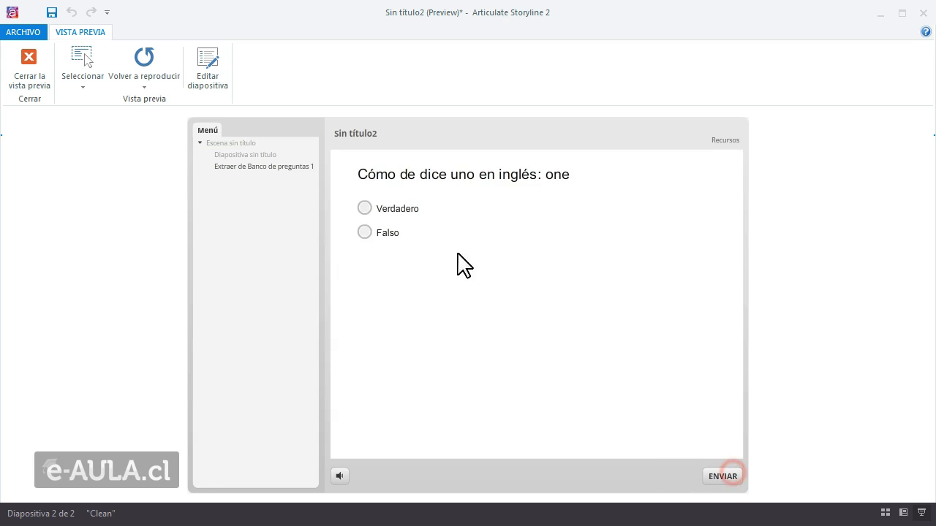
{"action": "left_click", "coordinate": [367, 207]}
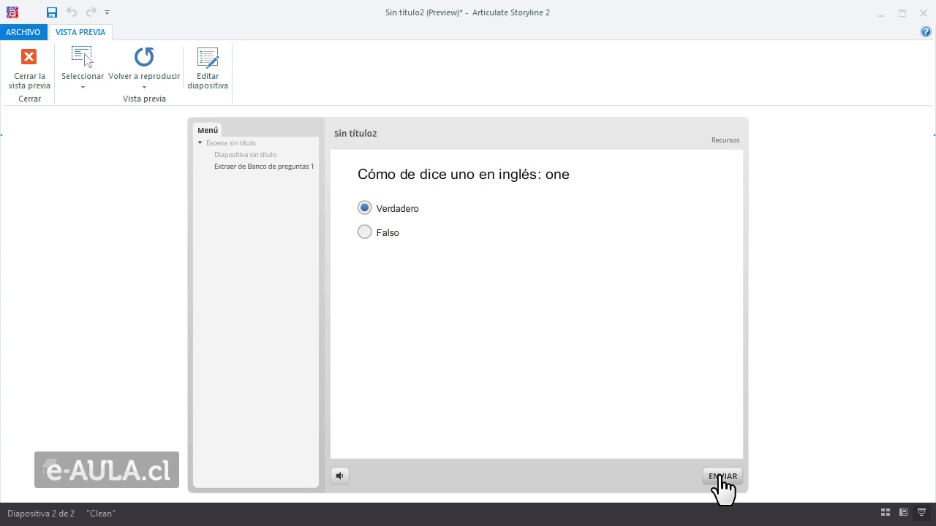
{"action": "left_click", "coordinate": [720, 476]}
{"action": "left_click", "coordinate": [528, 341]}
{"action": "left_click", "coordinate": [365, 208]}
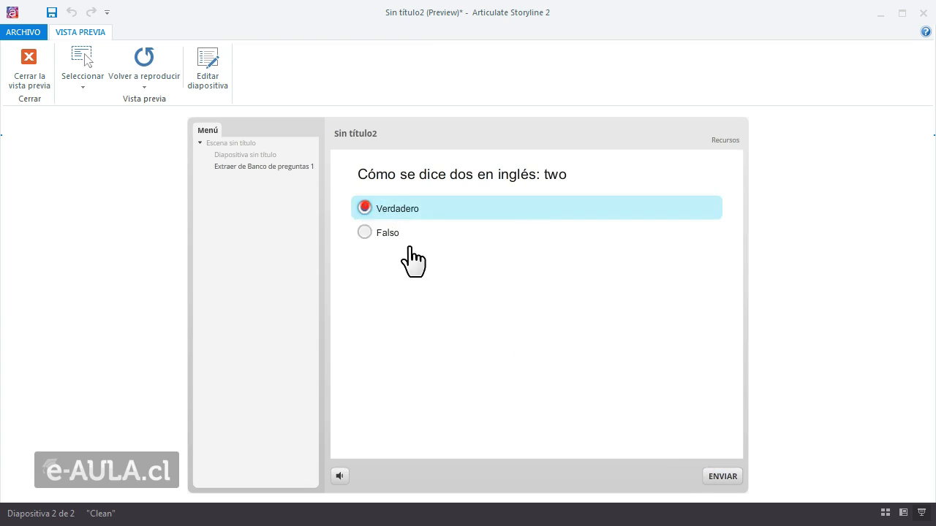
{"action": "left_click", "coordinate": [722, 477]}
{"action": "left_click", "coordinate": [530, 346]}
{"action": "left_click", "coordinate": [364, 208]}
{"action": "left_click", "coordinate": [717, 476]}
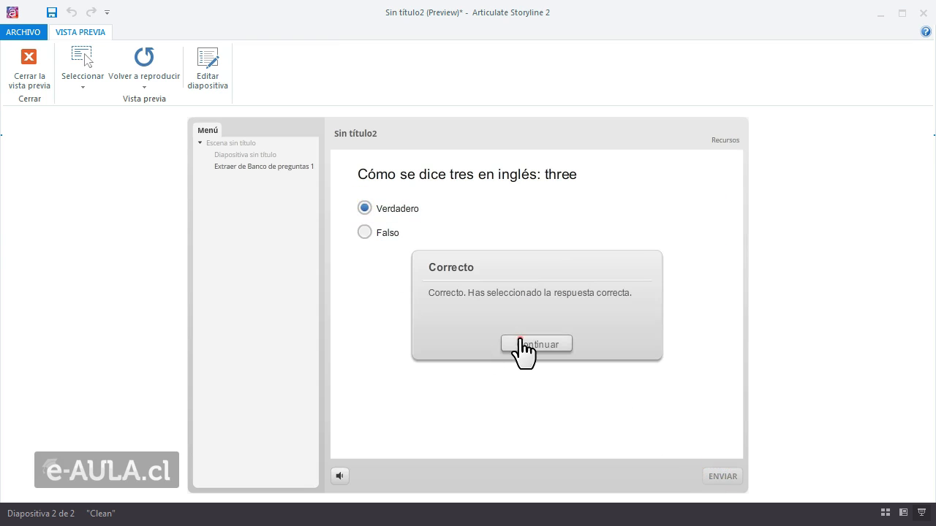
{"action": "left_click", "coordinate": [520, 343]}
Answer the cuatro, cinco and seis questions with Verdadero, submit each and continue, and close the preview.
{"action": "left_click", "coordinate": [365, 208]}
{"action": "left_click", "coordinate": [718, 475]}
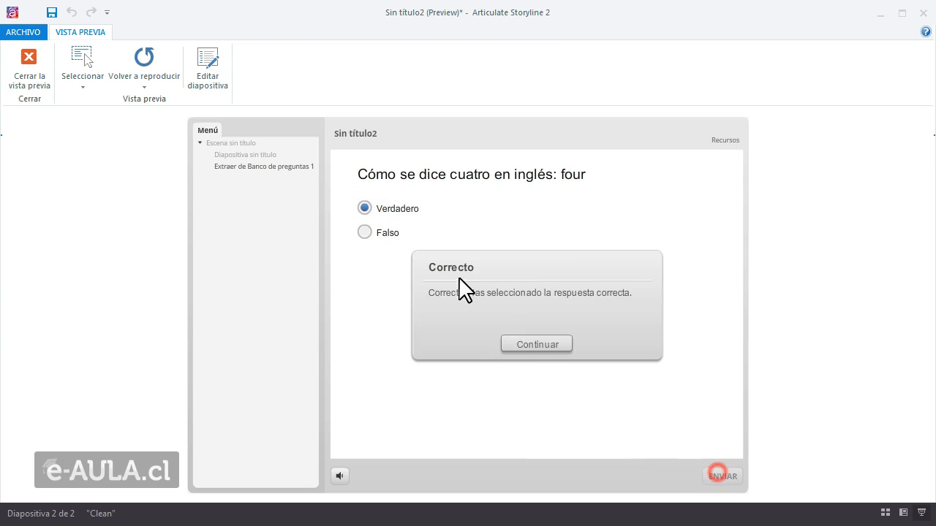
{"action": "left_click", "coordinate": [522, 345]}
{"action": "left_click", "coordinate": [363, 208]}
{"action": "left_click", "coordinate": [736, 475]}
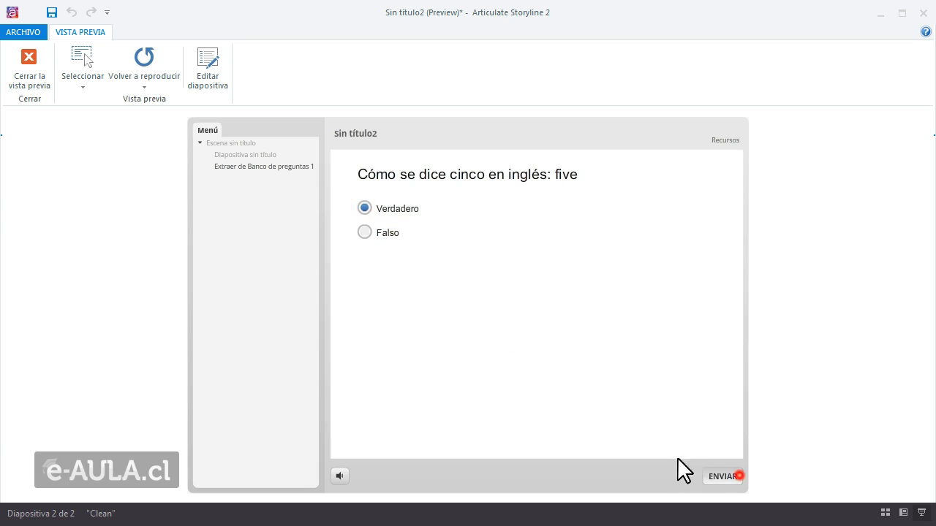
{"action": "left_click", "coordinate": [538, 347]}
{"action": "left_click", "coordinate": [365, 209]}
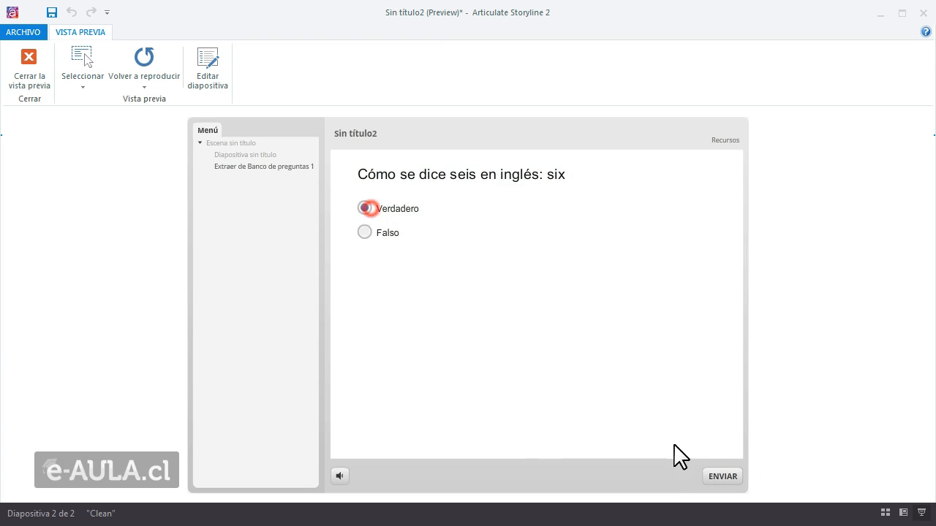
{"action": "left_click", "coordinate": [722, 476]}
{"action": "left_click", "coordinate": [534, 342]}
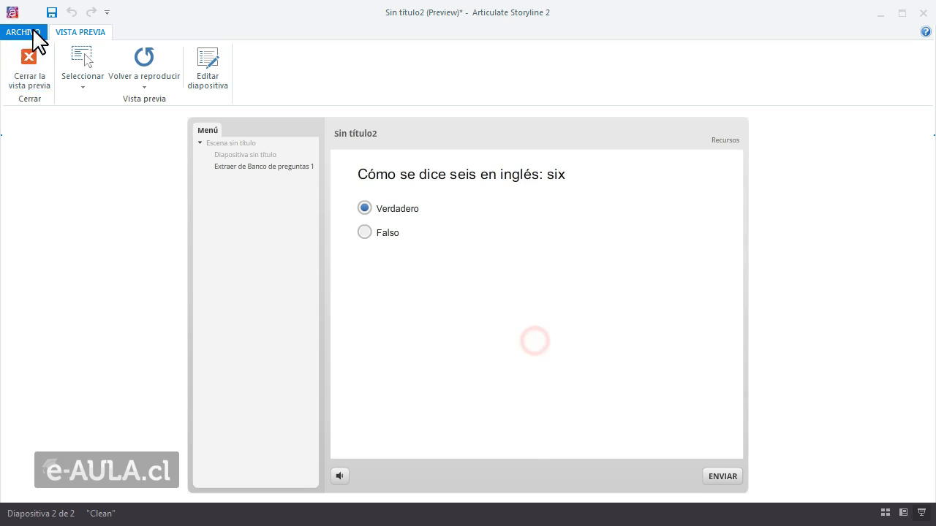
{"action": "left_click", "coordinate": [31, 63]}
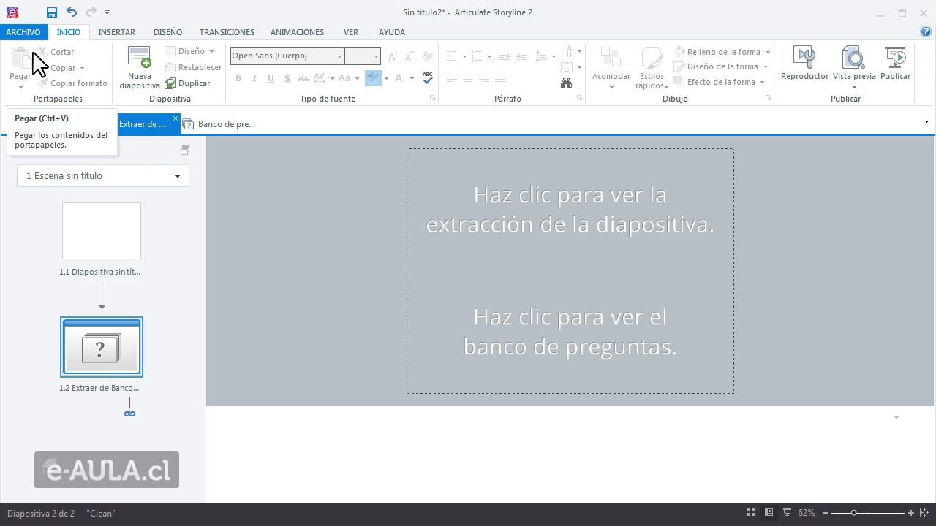
{"action": "left_click", "coordinate": [525, 349]}
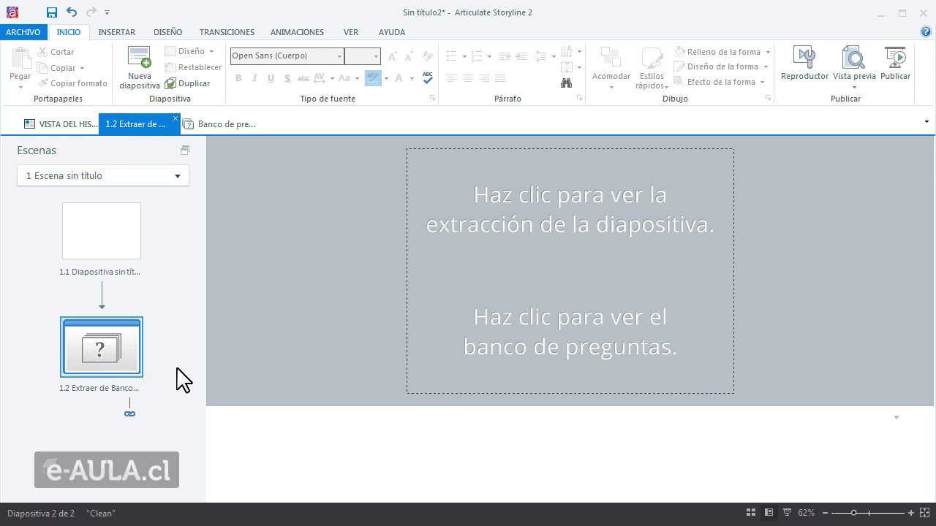